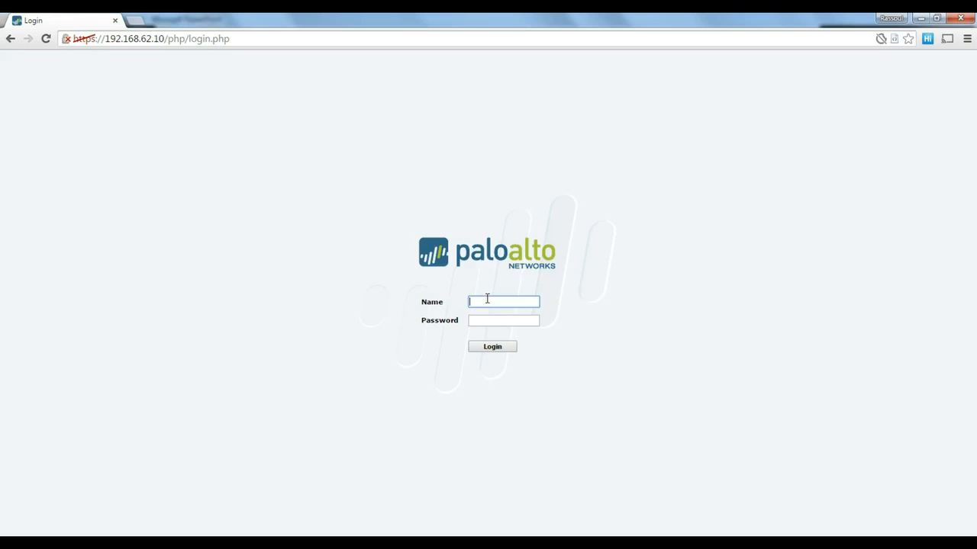
# Log in as admin with the default password and dismiss the default-credentials warning.
pyautogui.write('admin')
pyautogui.press('Tab')
pyautogui.write('admin')
pyautogui.press('Return')
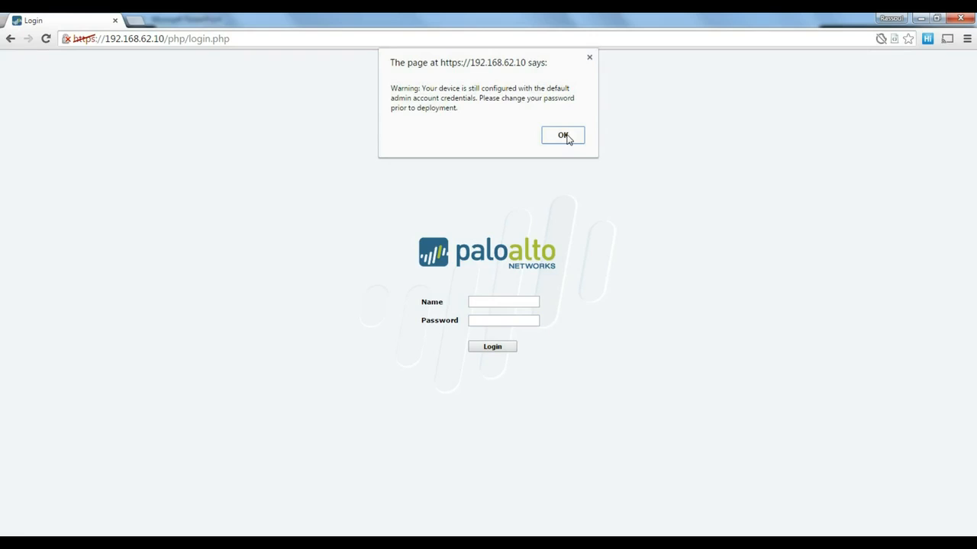
pyautogui.click(563, 135)
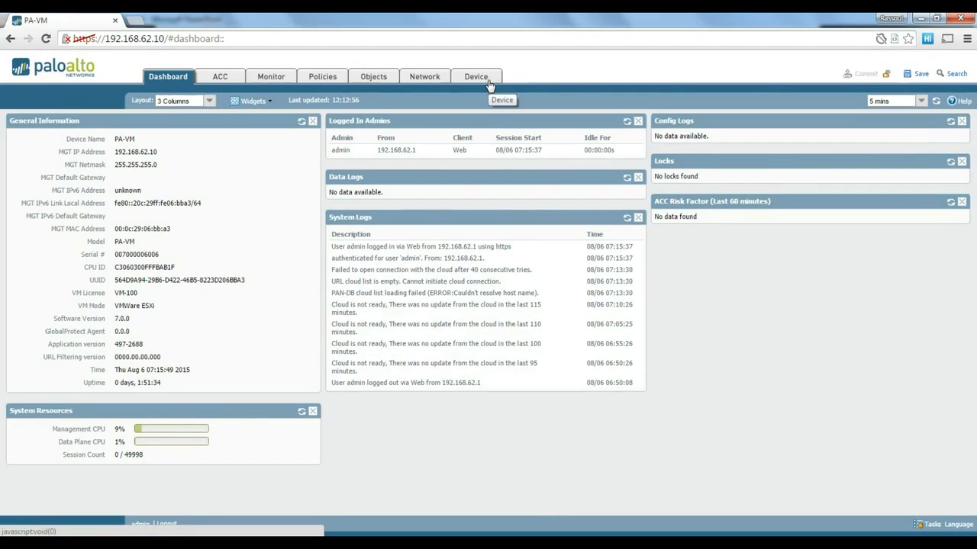
# In Device > Administrators, replace the admin account's old password with a new one.
pyautogui.click(489, 84)
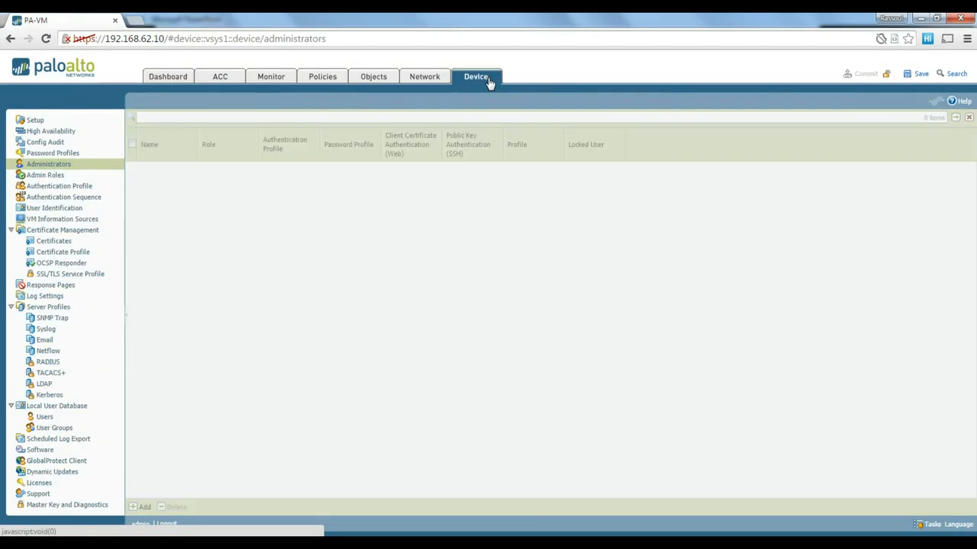
pyautogui.click(57, 166)
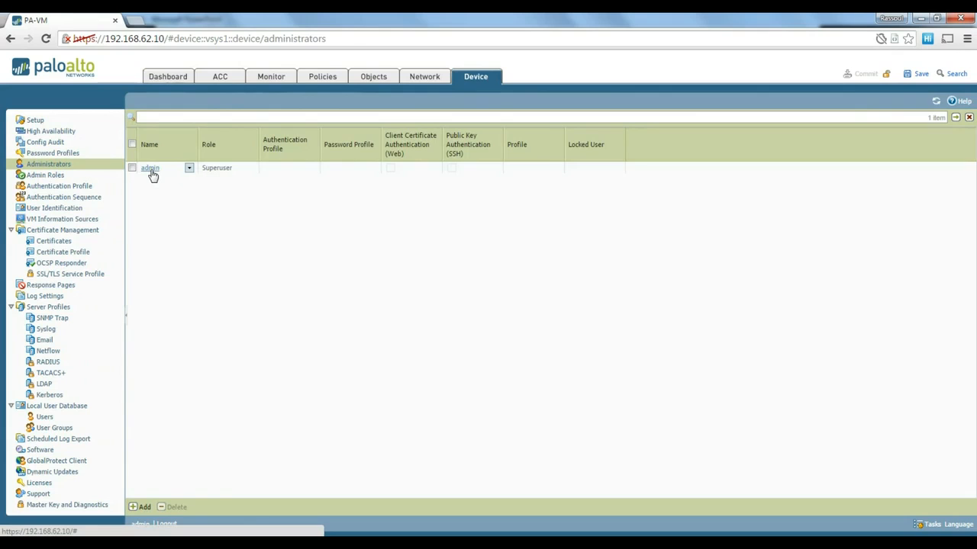
pyautogui.click(150, 169)
pyautogui.click(473, 255)
pyautogui.write('admin')
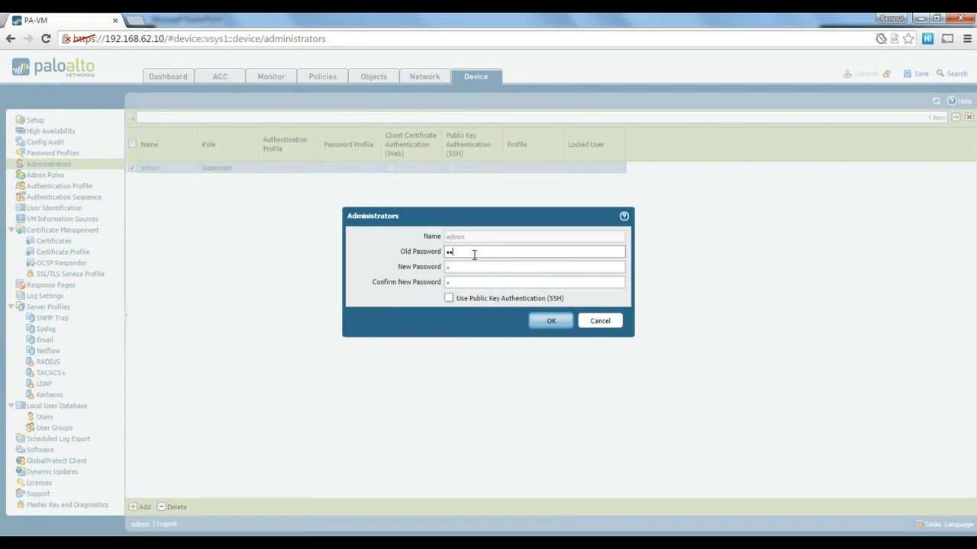
pyautogui.press('Tab')
pyautogui.write('admin')
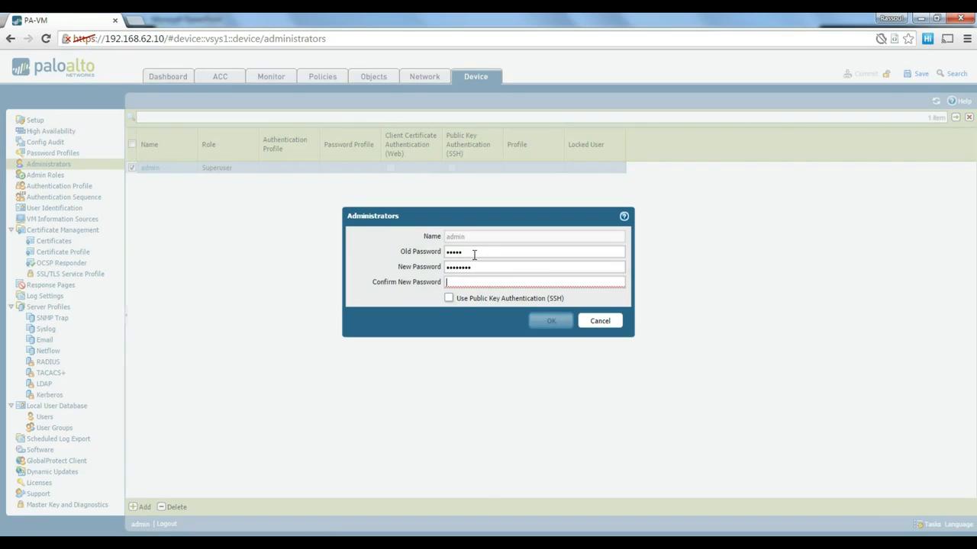
pyautogui.write('admin123')
pyautogui.click(565, 321)
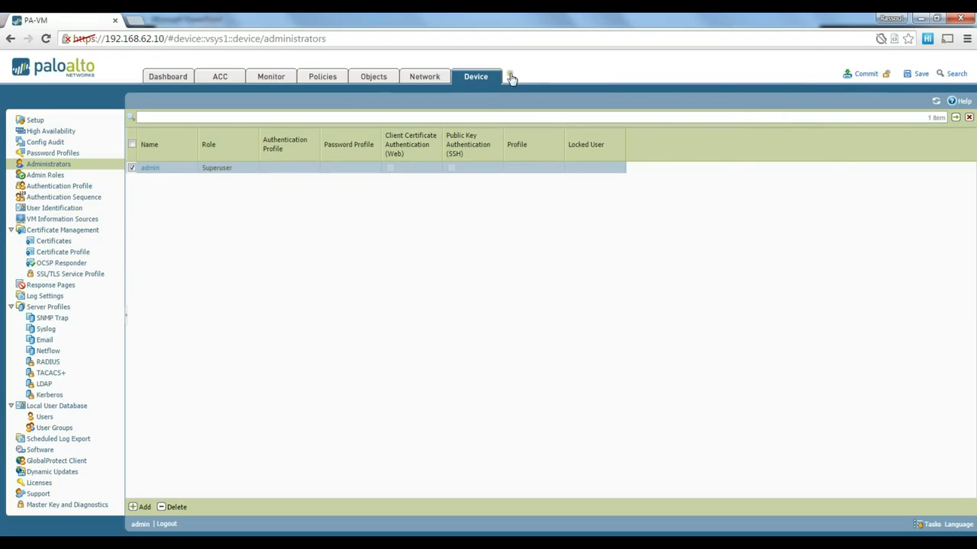
# Switch to the Network section to reach the interfaces list.
pyautogui.click(425, 79)
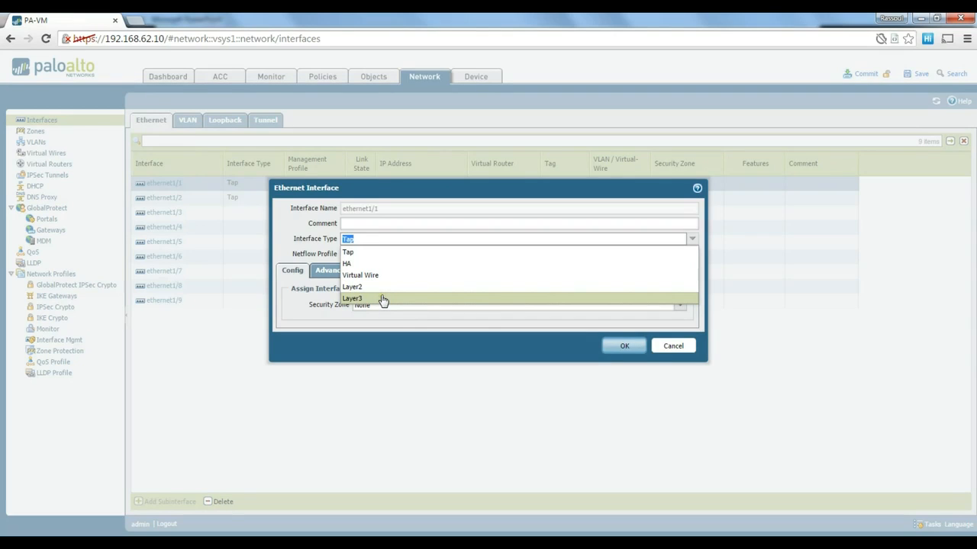
# Set ethernet1/1 to Layer3 with static IPv4 address 192.168.1.10/24.
pyautogui.click(381, 303)
pyautogui.click(371, 299)
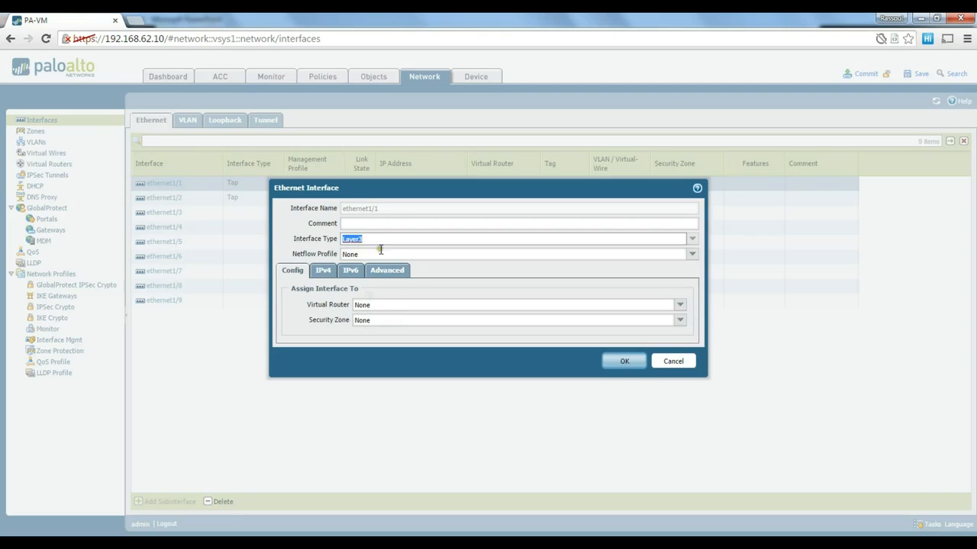
pyautogui.click(387, 253)
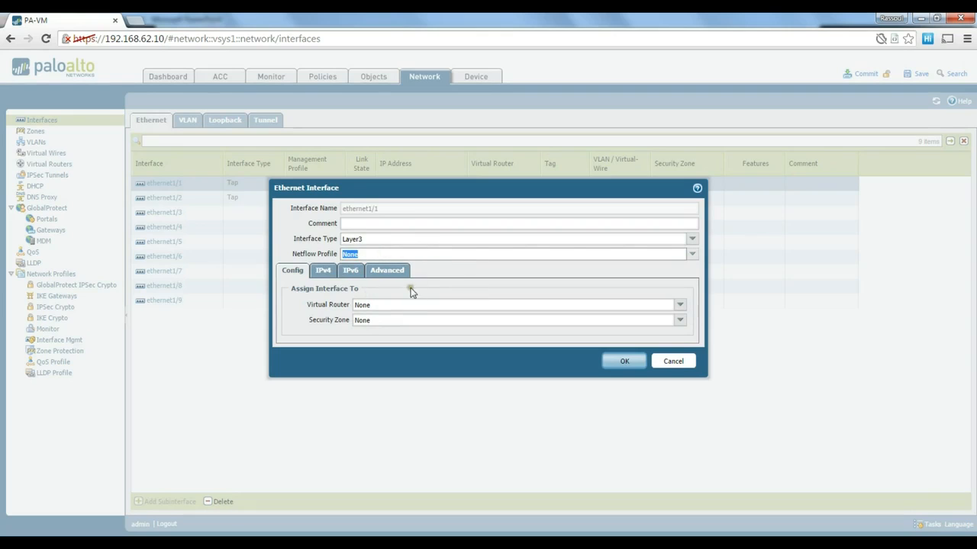
pyautogui.click(323, 272)
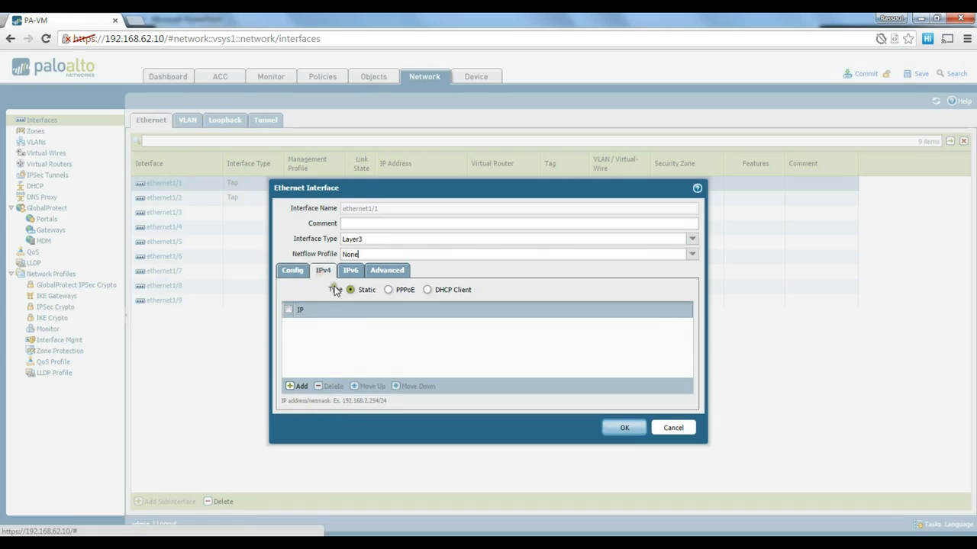
pyautogui.click(299, 386)
pyautogui.write('192.168')
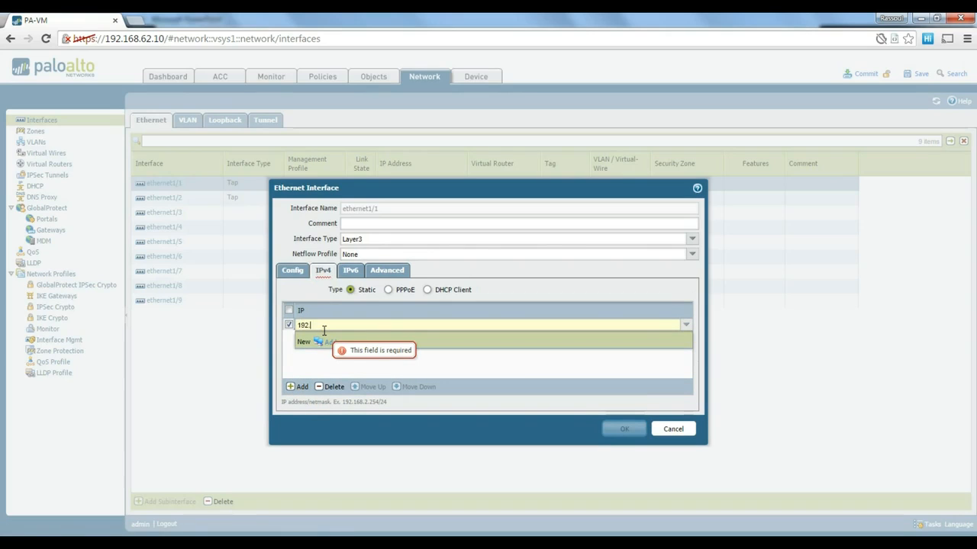
pyautogui.write('.1')
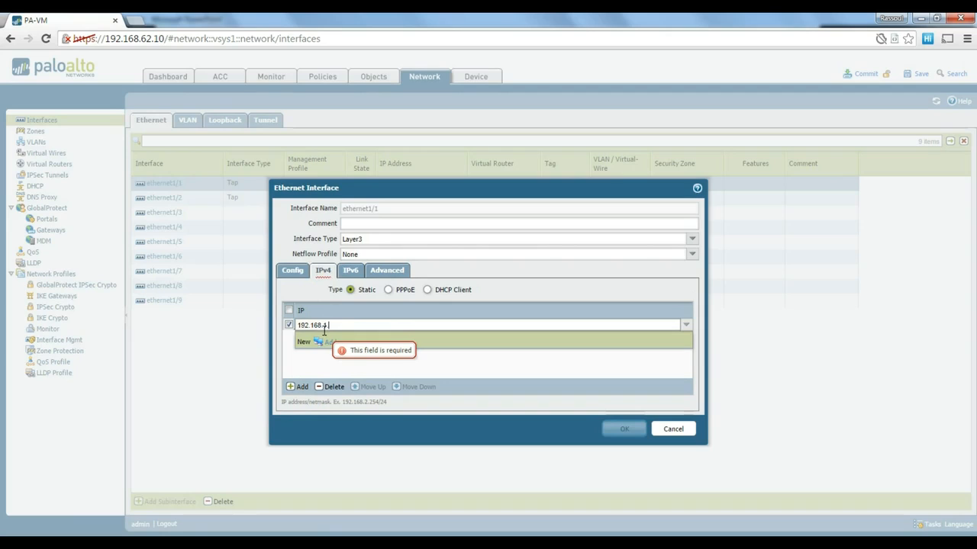
pyautogui.write('.10/24')
pyautogui.press('Return')
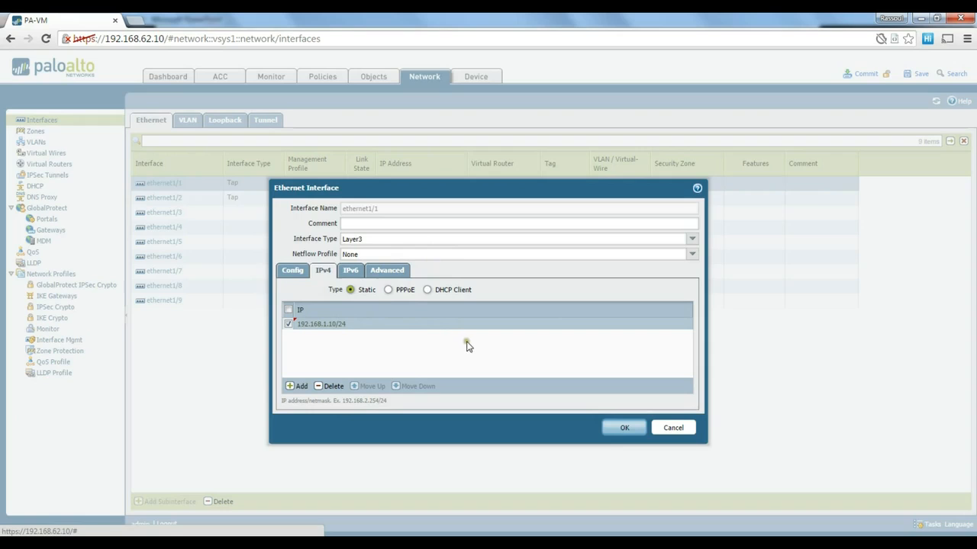
pyautogui.click(624, 430)
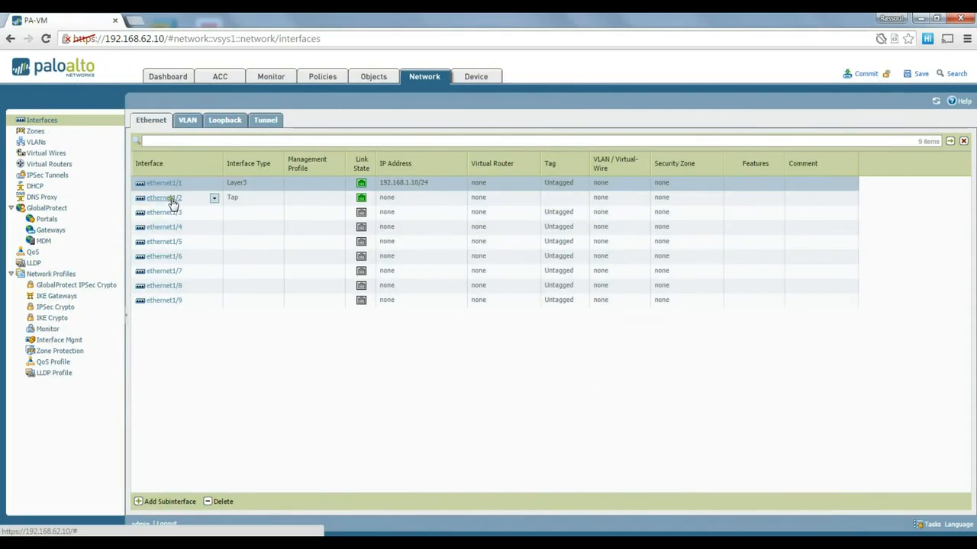
# Set ethernet1/2 to Layer3 with static IPv4 address 192.168.137.10/24.
pyautogui.click(172, 200)
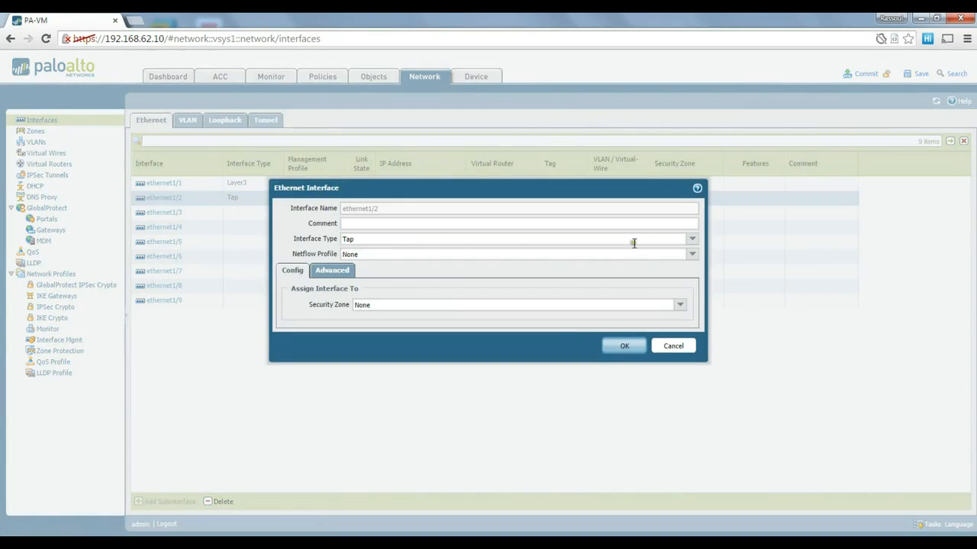
pyautogui.click(692, 240)
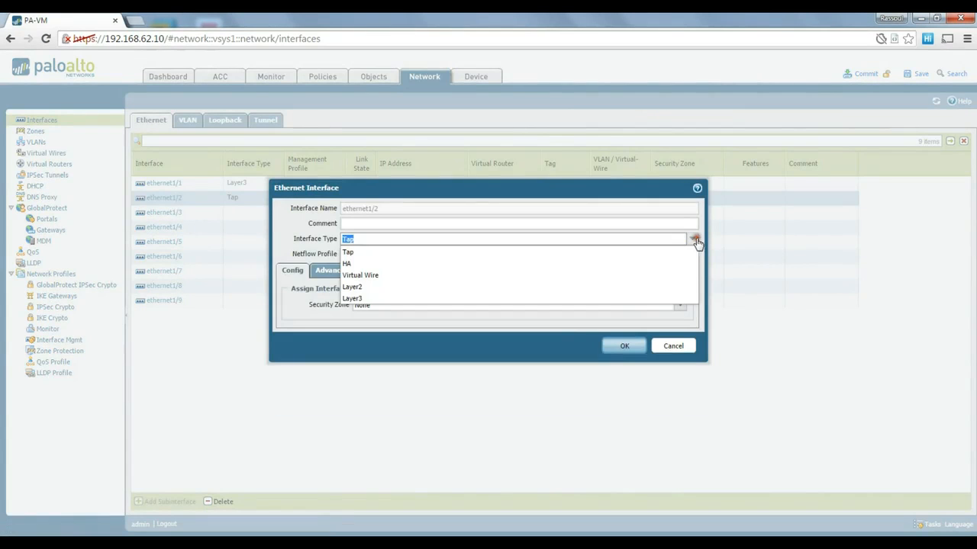
pyautogui.click(366, 298)
pyautogui.click(323, 271)
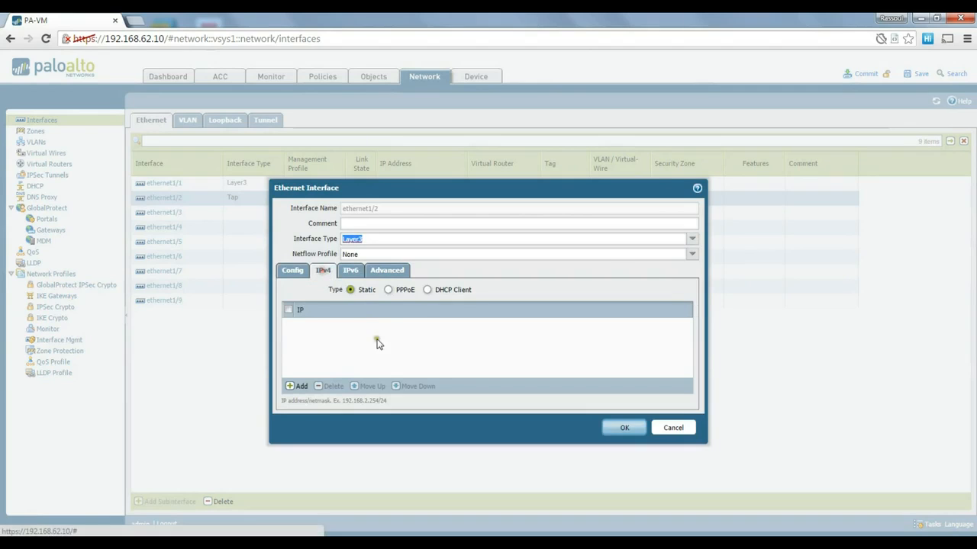
pyautogui.click(297, 386)
pyautogui.write('192.168.1')
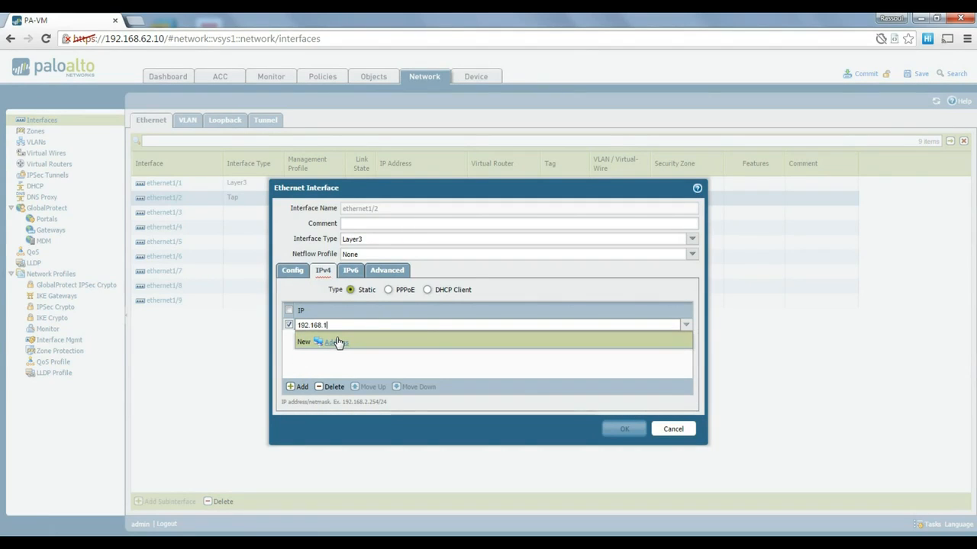
pyautogui.write('37.10/24')
pyautogui.press('Return')
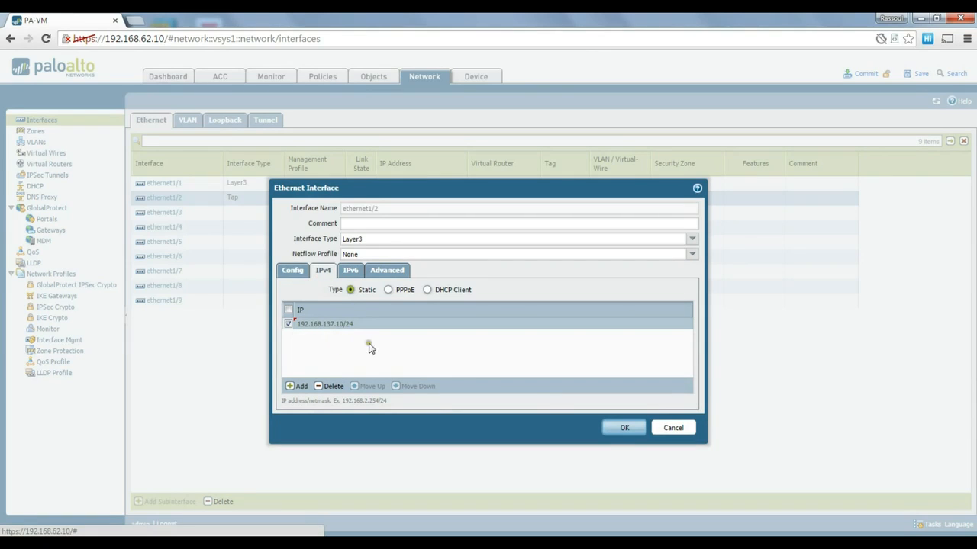
pyautogui.click(623, 430)
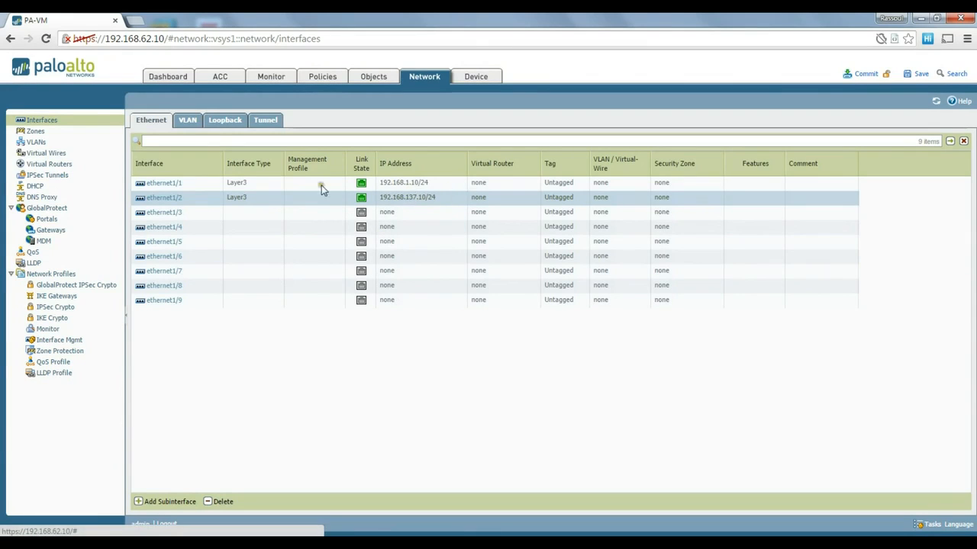
pyautogui.click(249, 184)
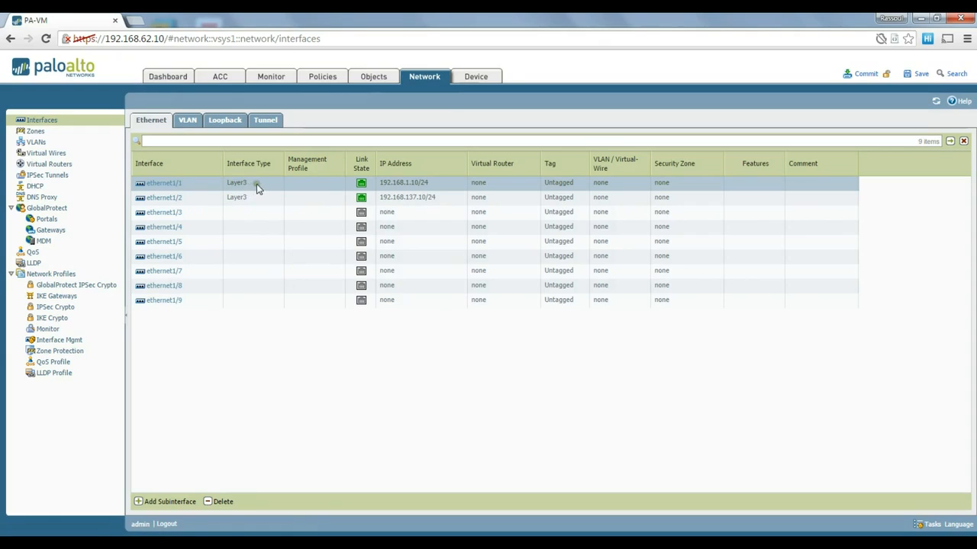
pyautogui.click(165, 502)
pyautogui.click(394, 256)
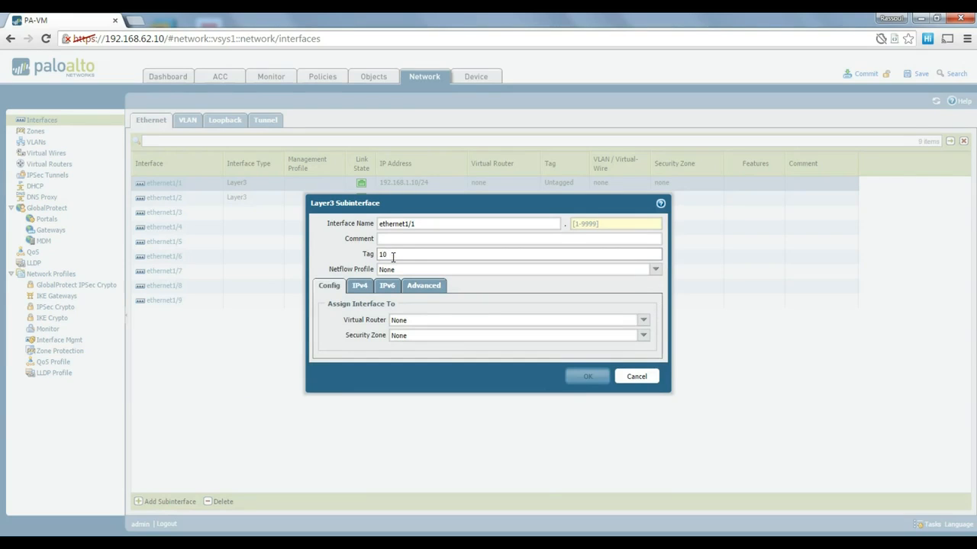
pyautogui.click(645, 382)
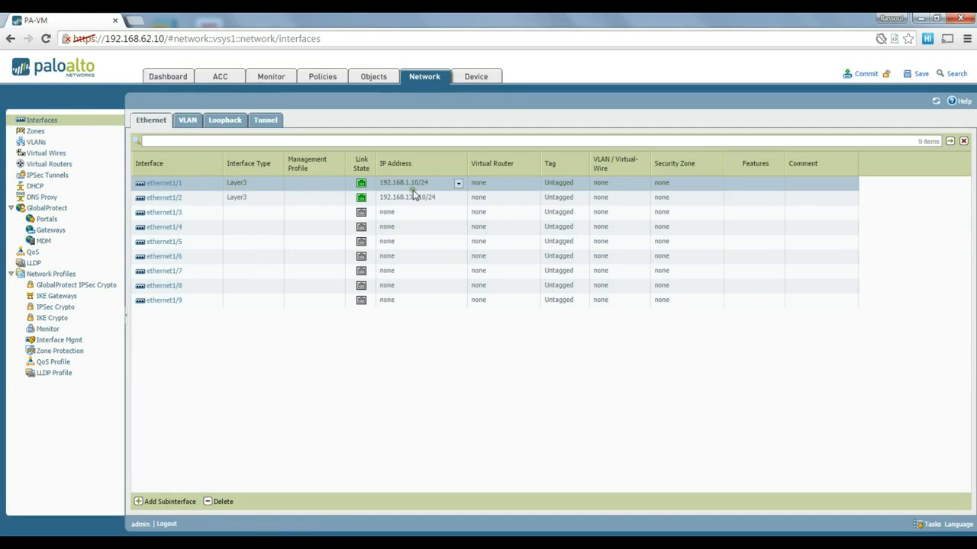
# Create a Layer3 zone named inside containing ethernet1/1.
pyautogui.click(36, 132)
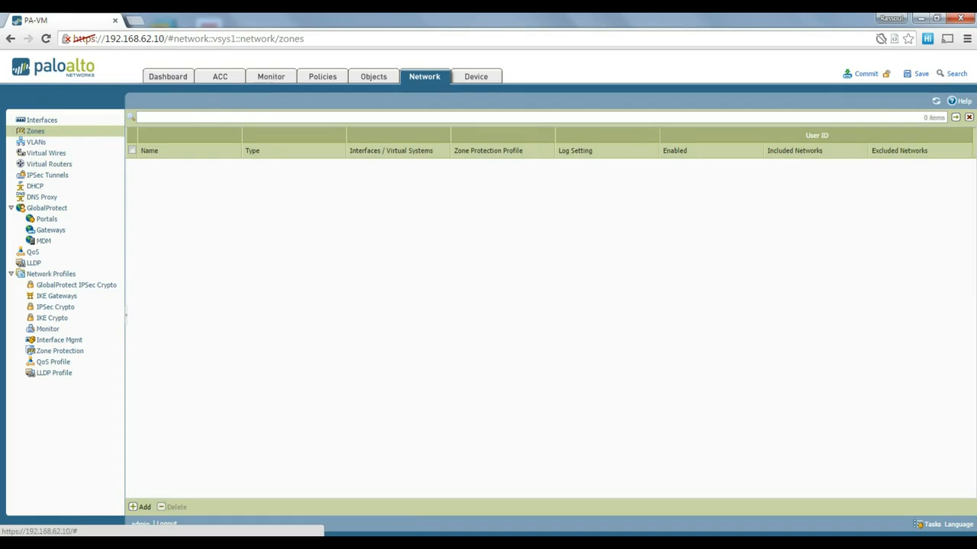
pyautogui.hotkey('alt', 'Tab')
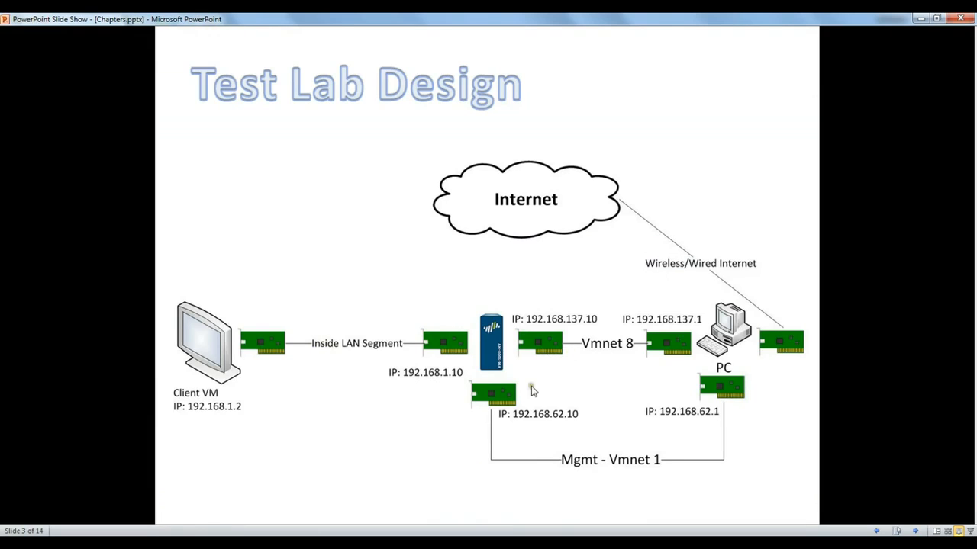
pyautogui.hotkey('alt', 'Tab')
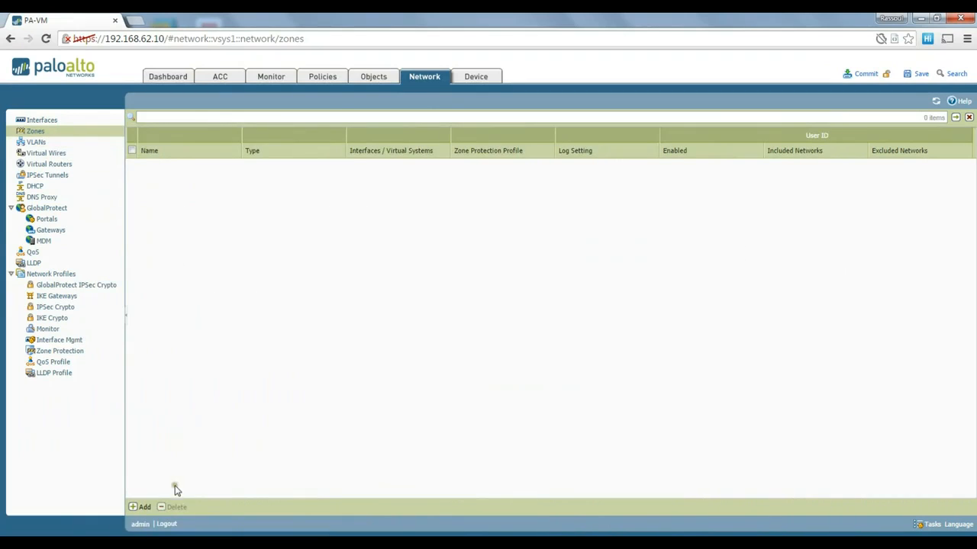
pyautogui.click(151, 506)
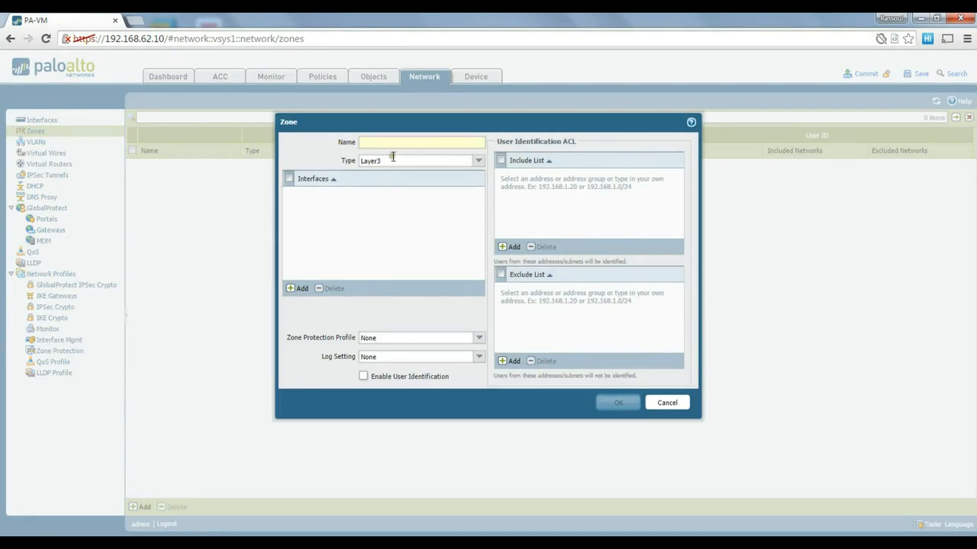
pyautogui.write('inside')
pyautogui.click(291, 290)
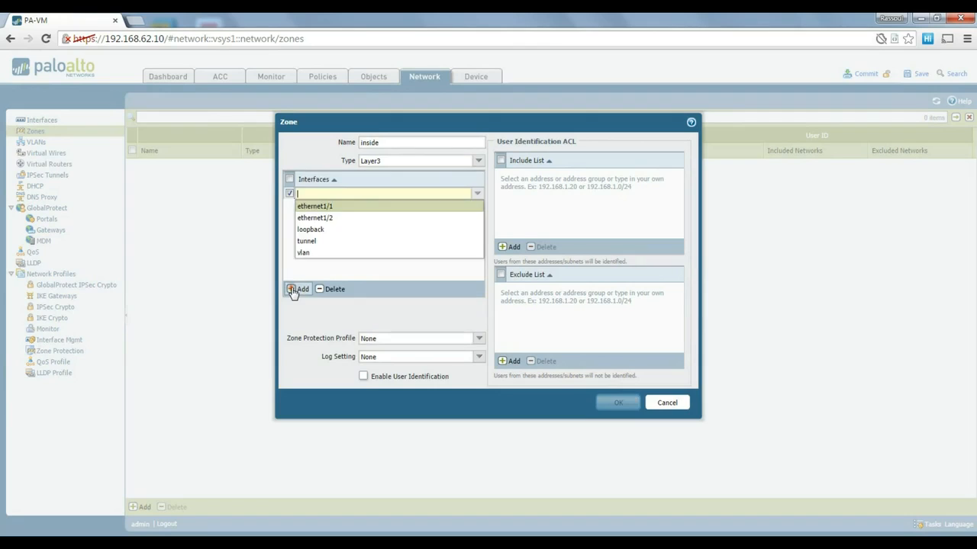
pyautogui.click(330, 208)
pyautogui.click(322, 220)
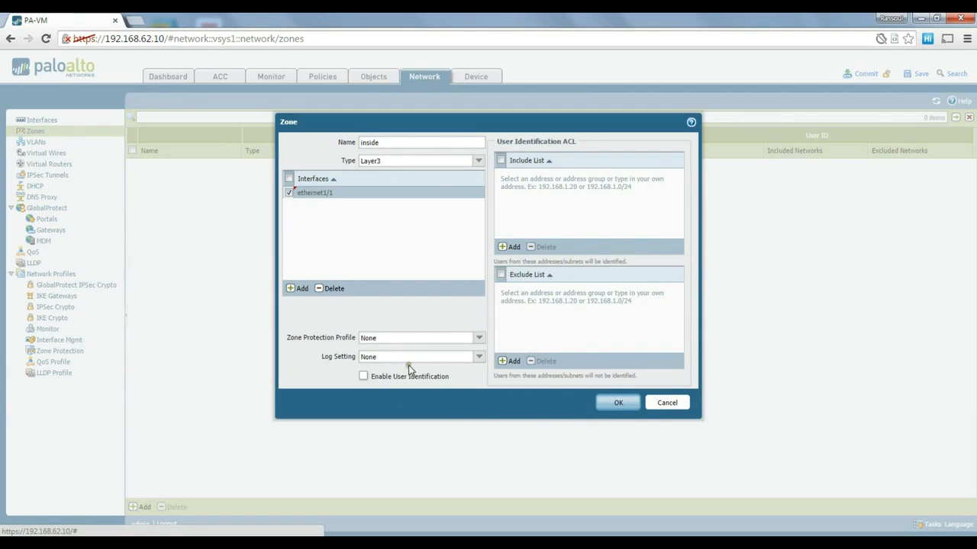
pyautogui.click(619, 404)
# Create a Layer3 zone named outside containing ethernet1/2.
pyautogui.click(133, 507)
pyautogui.write('ou')
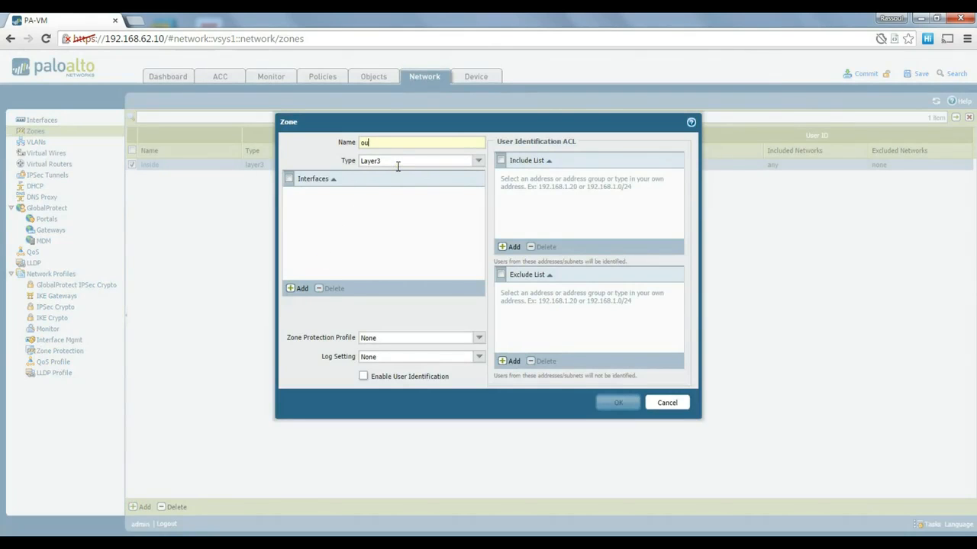
pyautogui.write('tside')
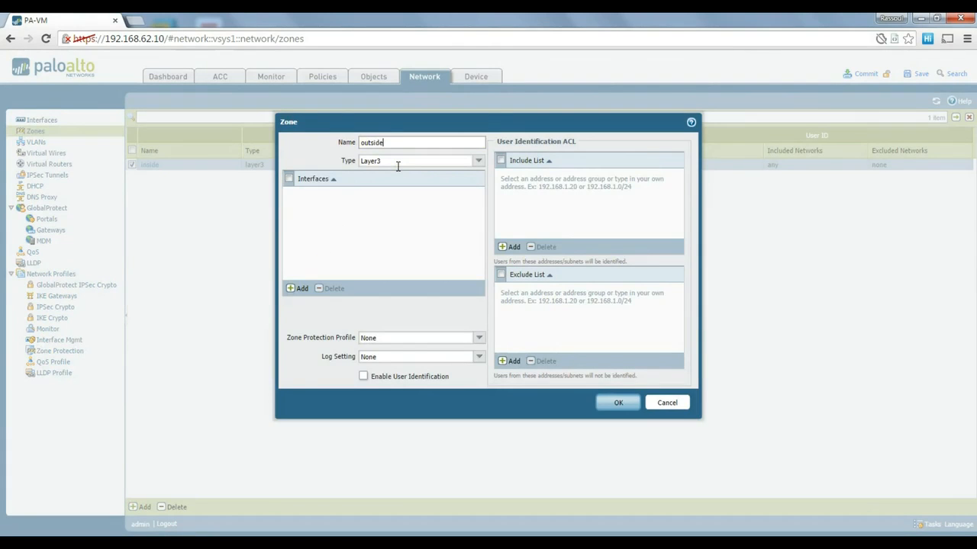
pyautogui.click(299, 288)
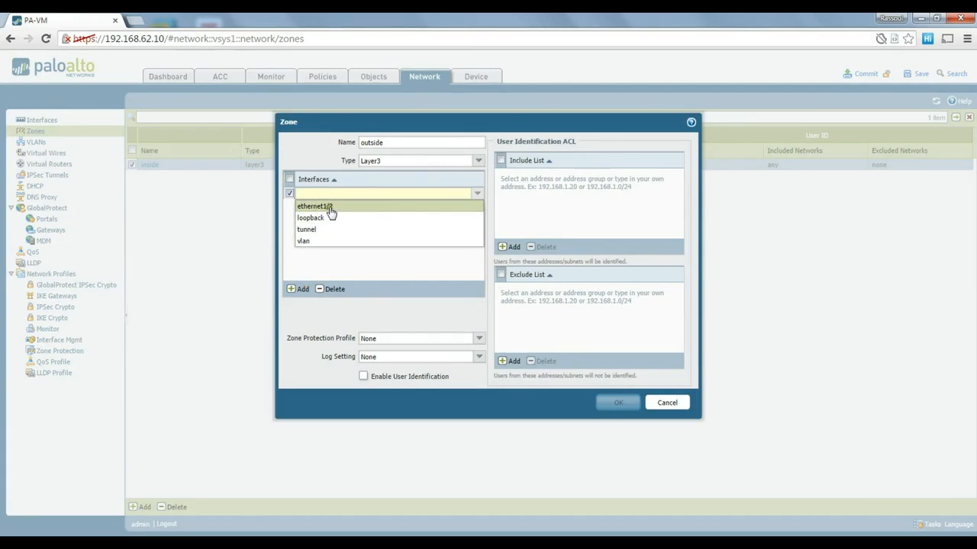
pyautogui.click(328, 206)
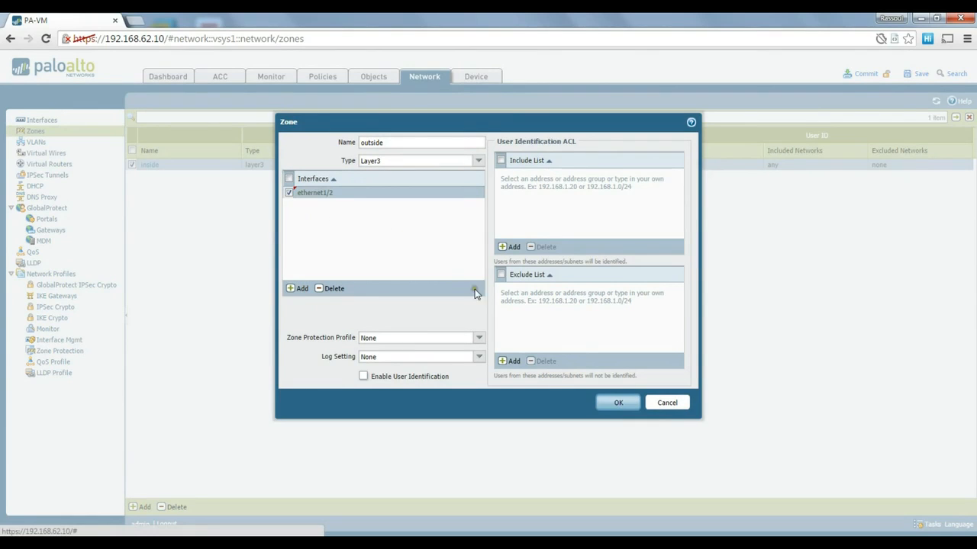
pyautogui.click(608, 403)
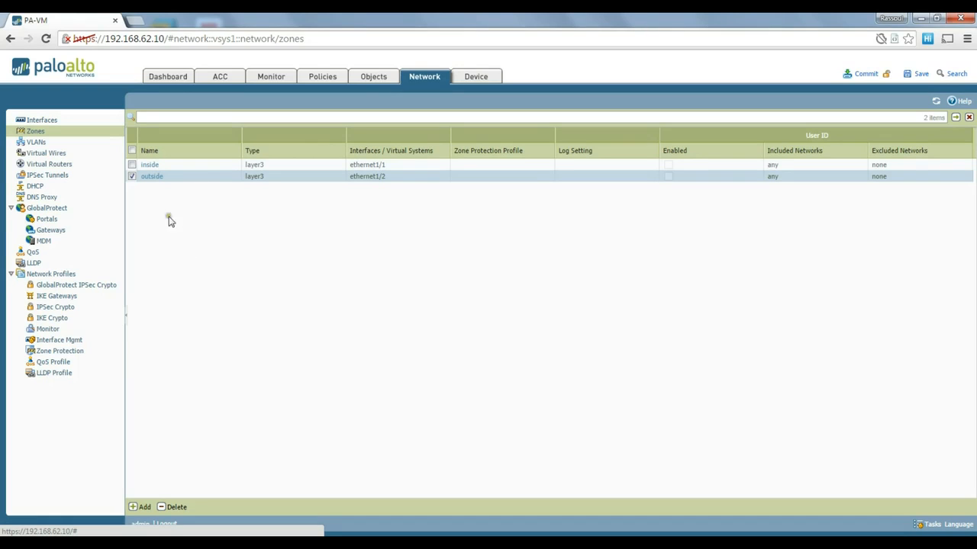
# Add virtual router myroute with interfaces ethernet1/1 and ethernet1/2.
pyautogui.click(59, 166)
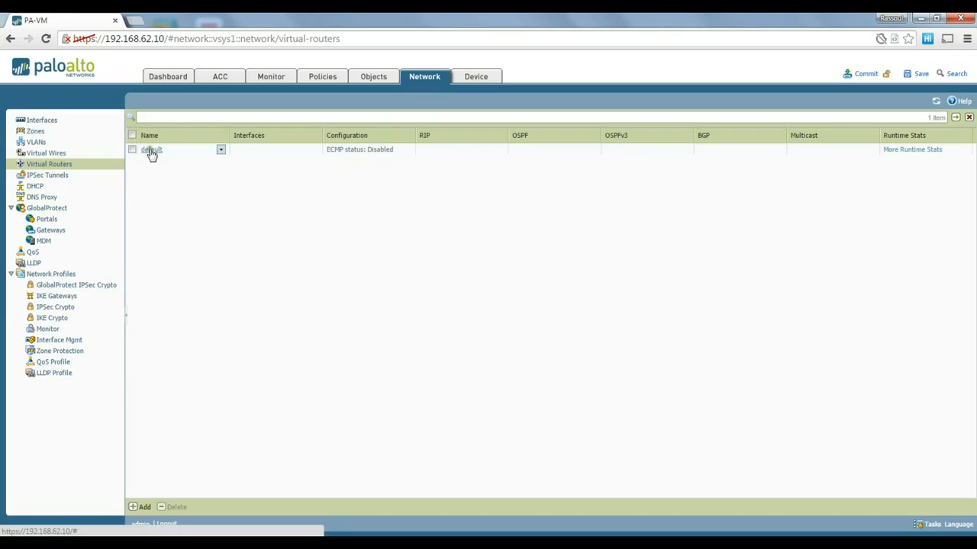
pyautogui.click(140, 508)
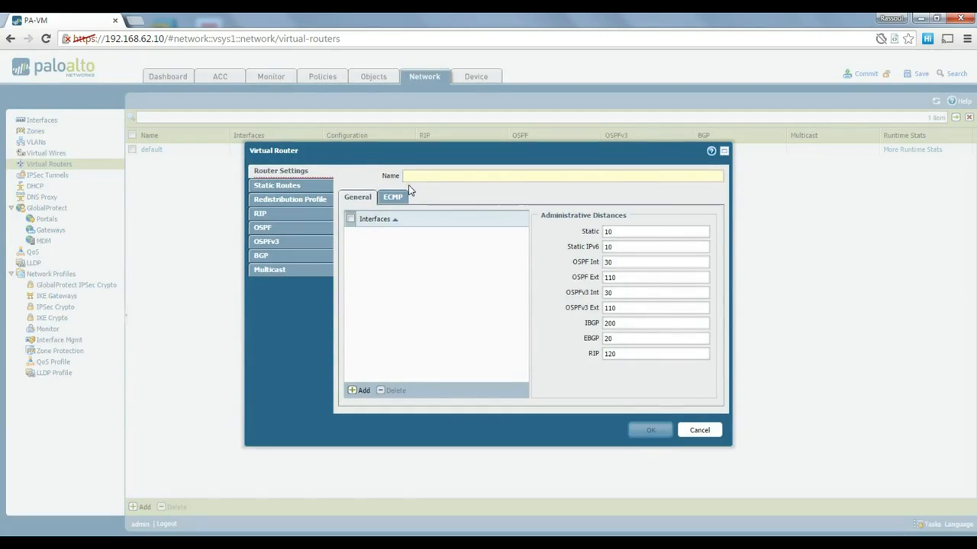
pyautogui.write('myroute')
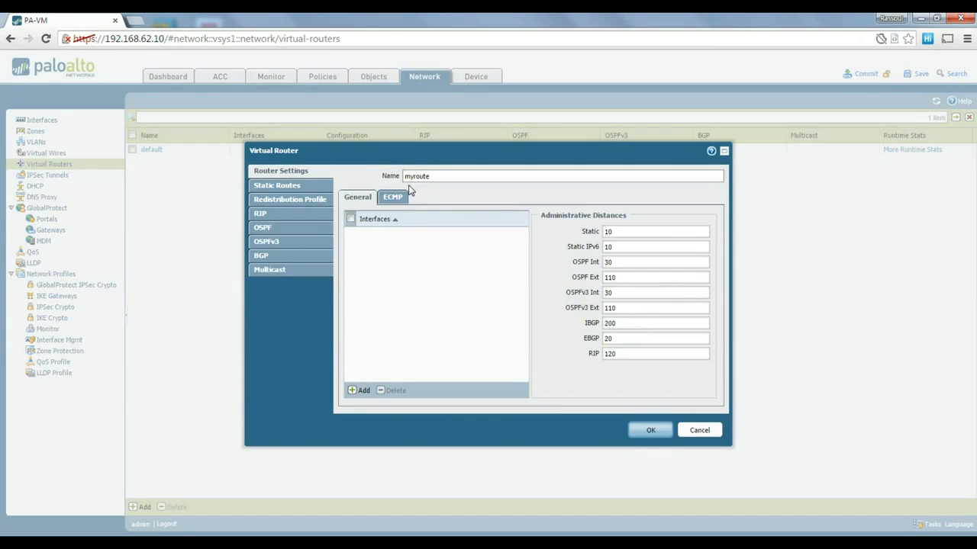
pyautogui.click(360, 391)
pyautogui.click(383, 246)
pyautogui.click(361, 392)
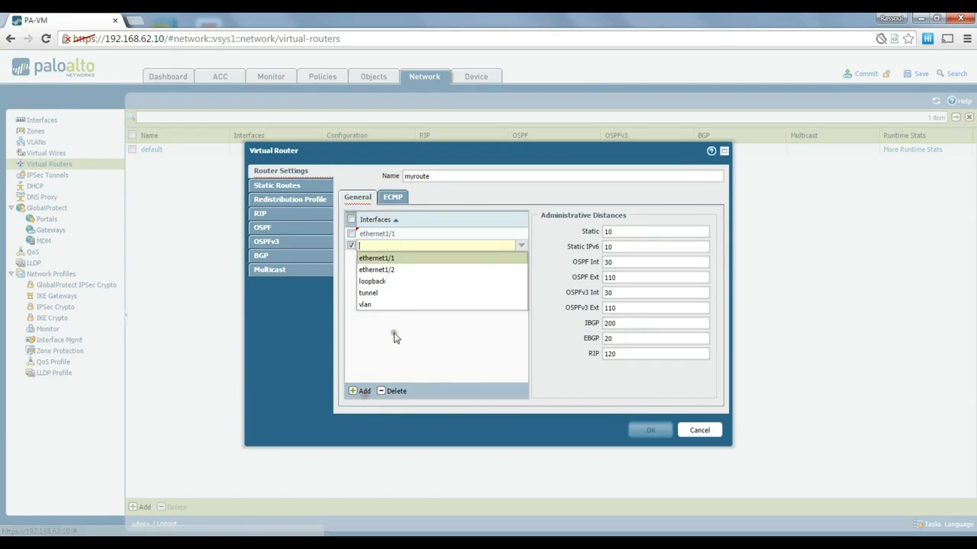
pyautogui.click(388, 270)
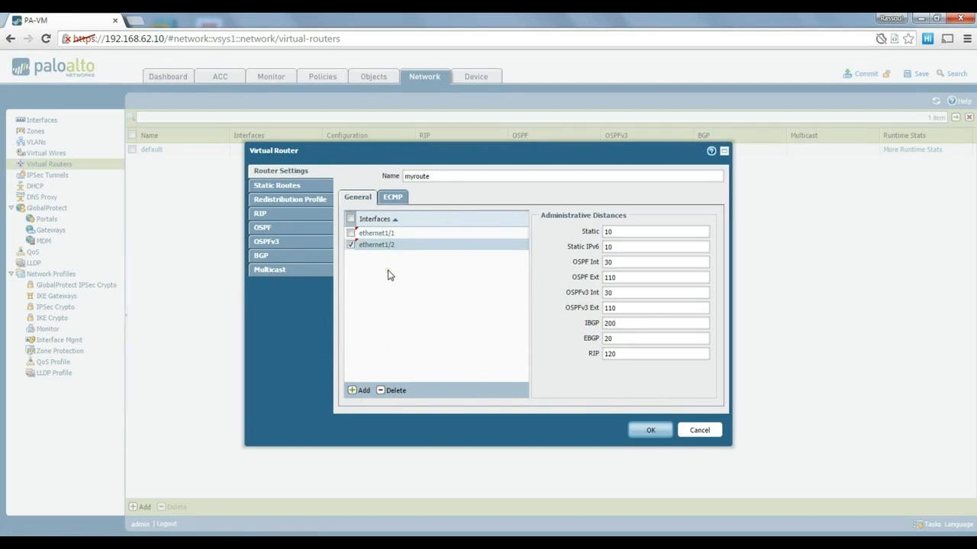
# Save the myroute virtual router and go to Network Profiles > Interface Mgmt.
pyautogui.click(645, 433)
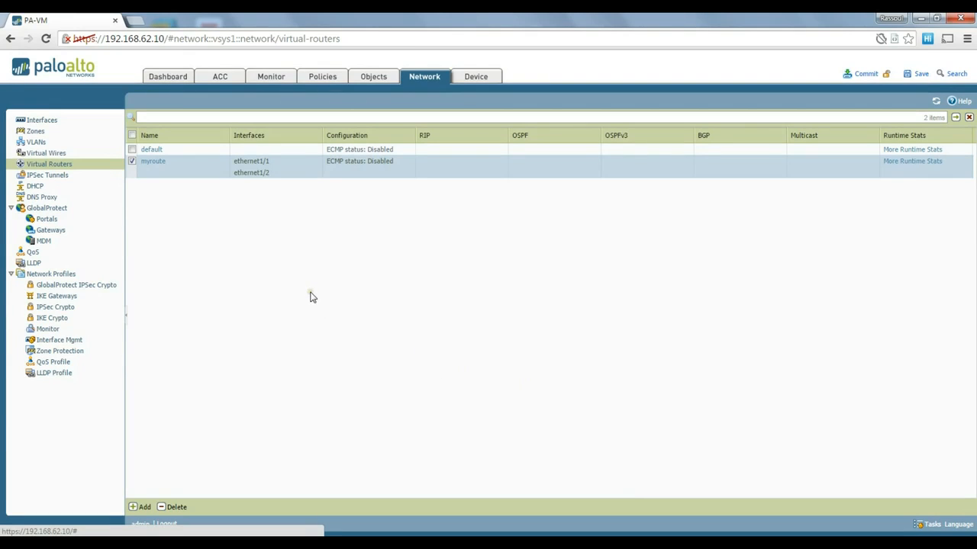
pyautogui.click(50, 122)
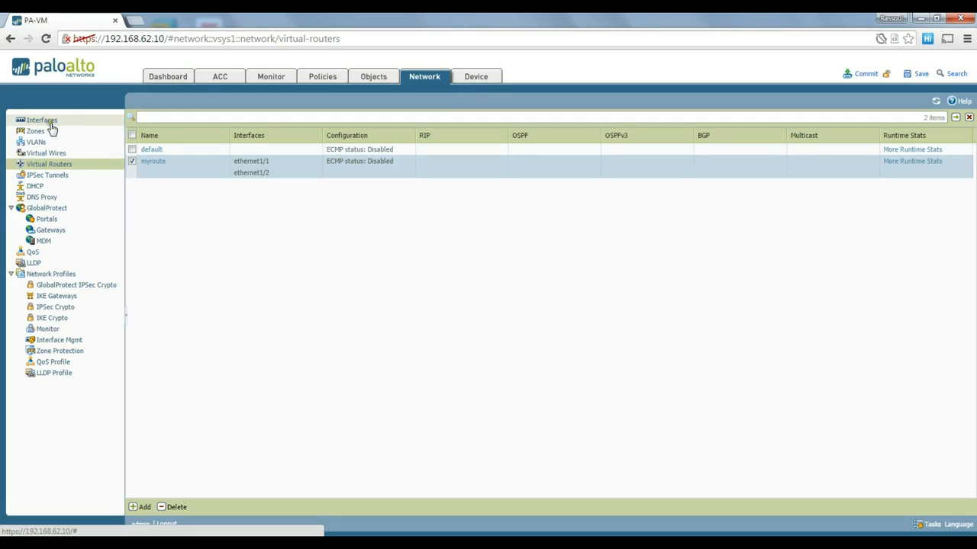
pyautogui.click(64, 341)
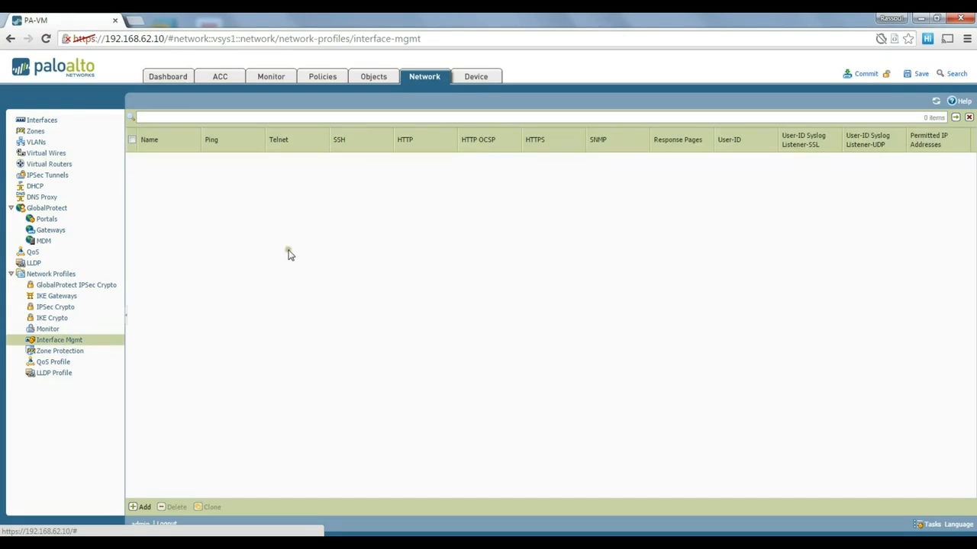
# Add interface management profile mymgmtprofile allowing Ping, SSH, HTTP and HTTPS.
pyautogui.click(138, 509)
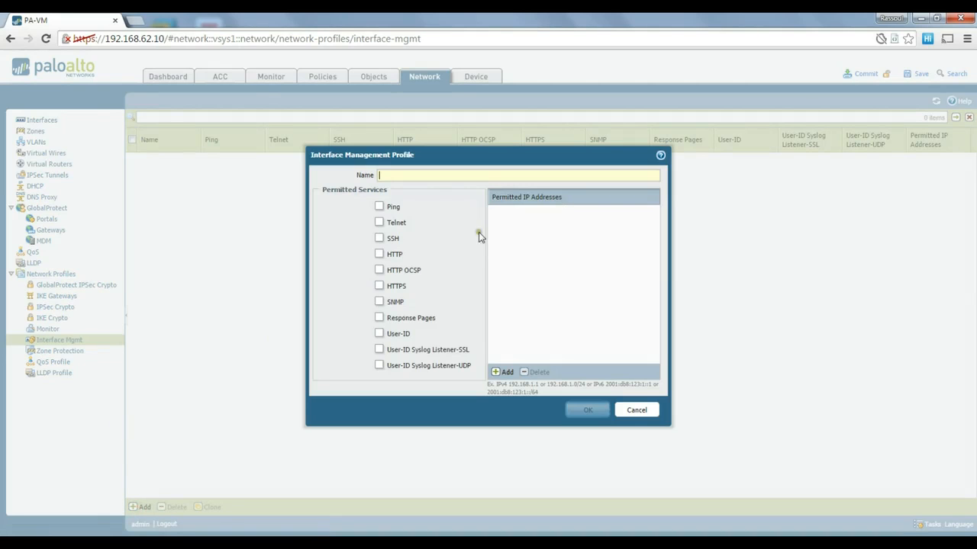
pyautogui.click(430, 177)
pyautogui.write('m')
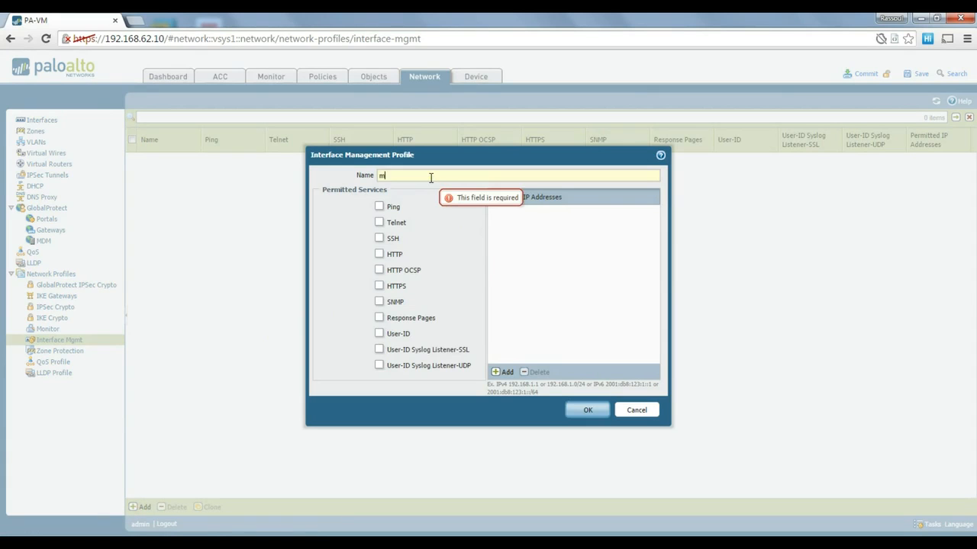
pyautogui.write('ymgmtprofile')
pyautogui.click(379, 207)
pyautogui.click(379, 238)
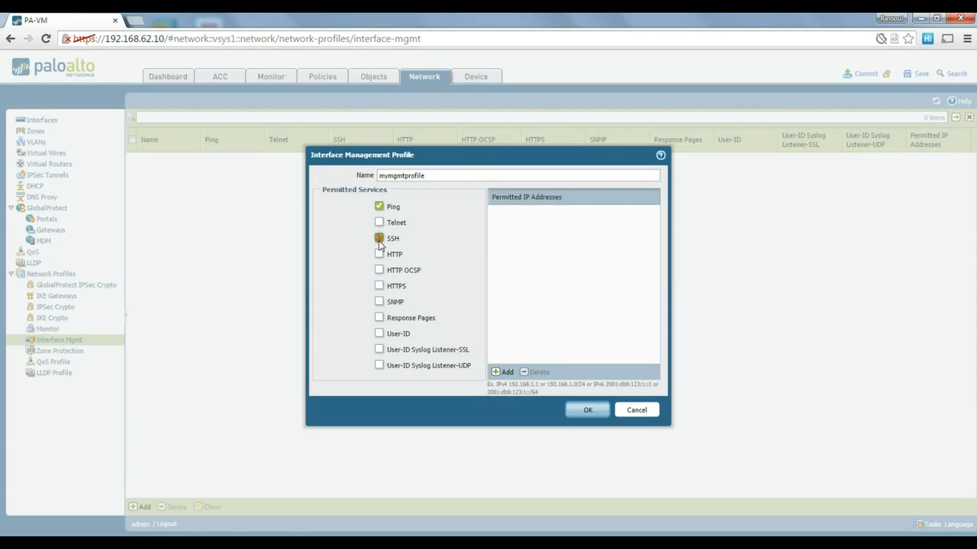
pyautogui.click(379, 254)
pyautogui.click(379, 286)
pyautogui.click(438, 176)
# Add permitted IP addresses 192.168.1.0/24 and 192.168.137.0/24 to mymgmtprofile.
pyautogui.click(500, 374)
pyautogui.write('192.168.1.0/24')
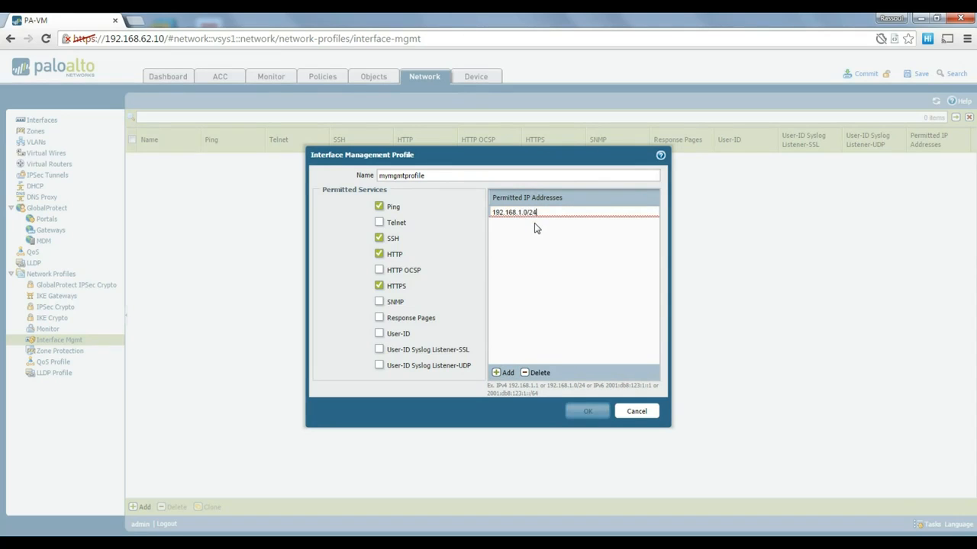
pyautogui.click(534, 227)
pyautogui.click(503, 371)
pyautogui.write('192.168.137.')
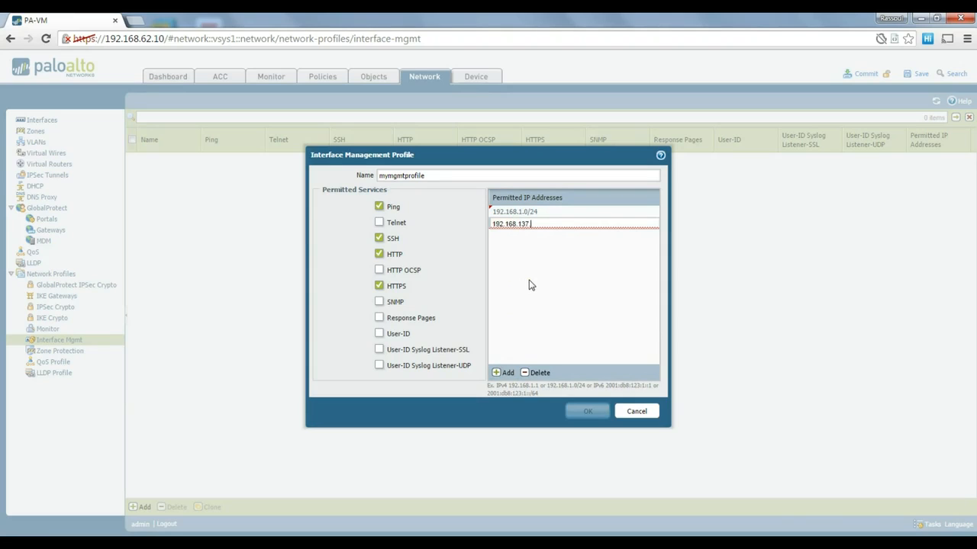
pyautogui.write('/24')
pyautogui.press('Return')
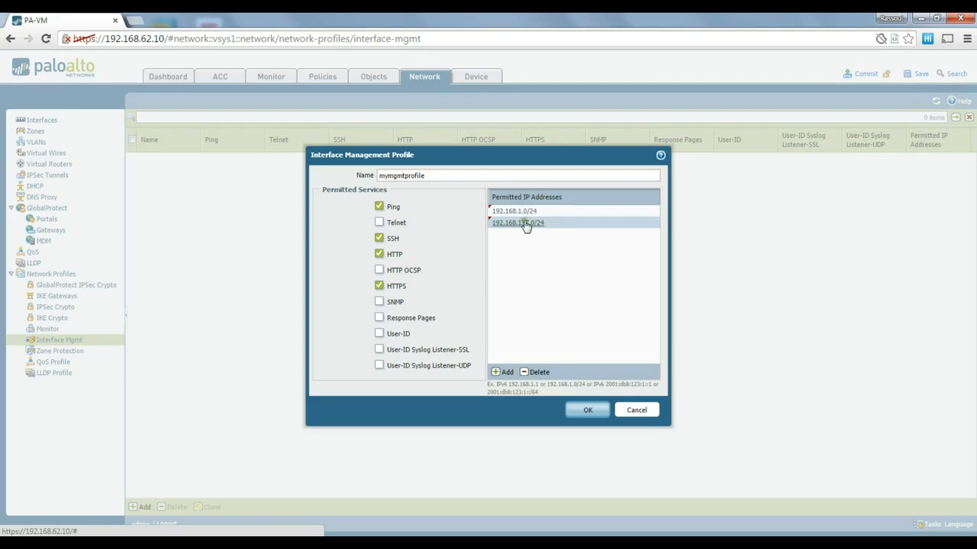
# Save the mymgmtprofile management profile and switch to the Ethernet interfaces list.
pyautogui.click(585, 412)
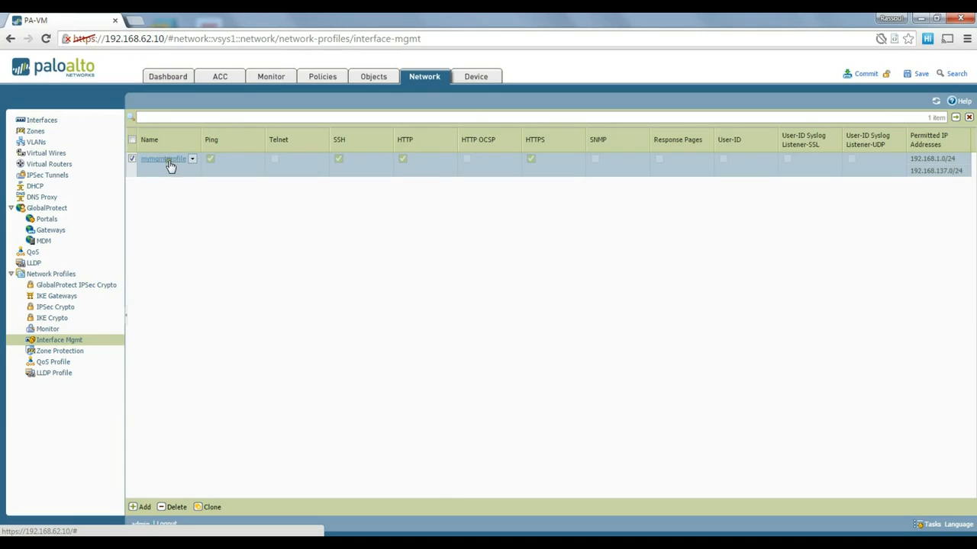
pyautogui.click(44, 122)
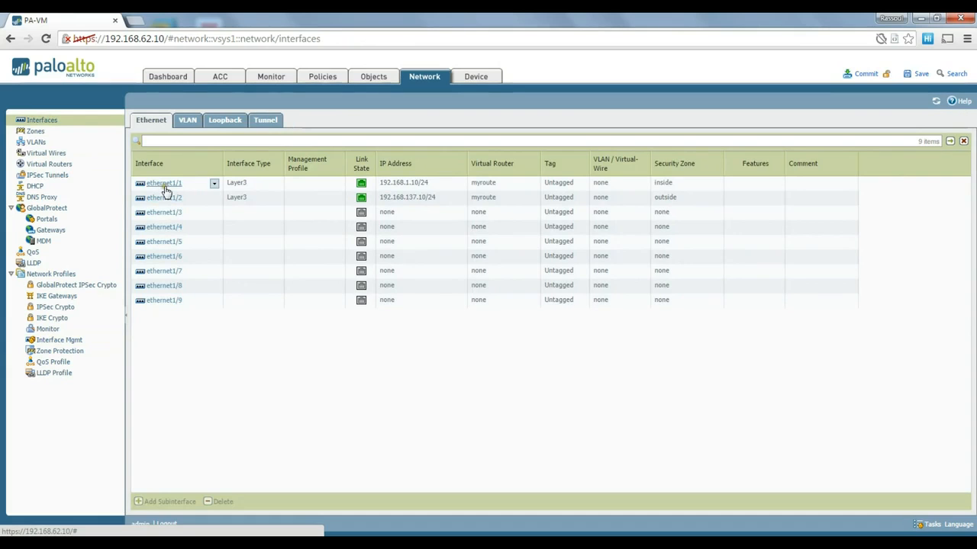
# Set ethernet1/1's Advanced management profile to mymgmtprofile and save the interface.
pyautogui.click(169, 183)
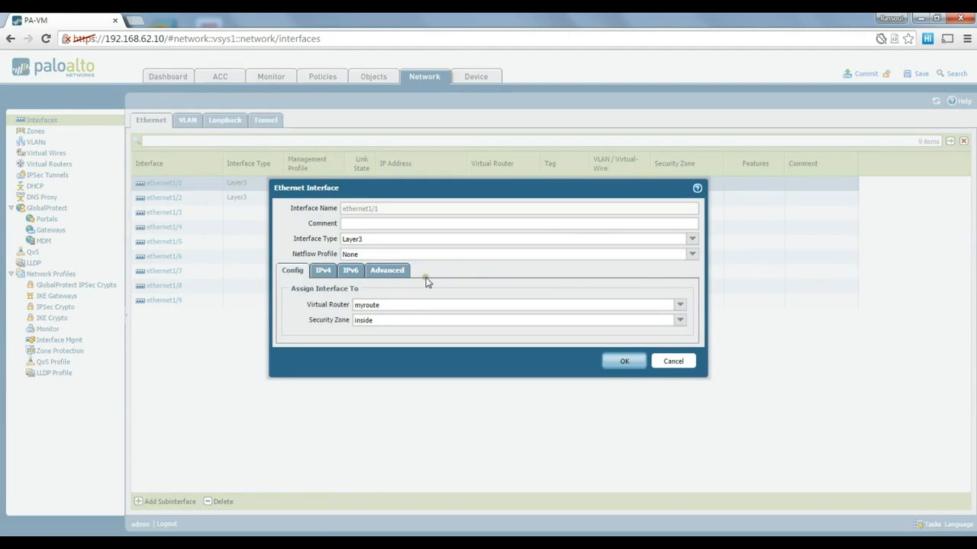
pyautogui.click(402, 273)
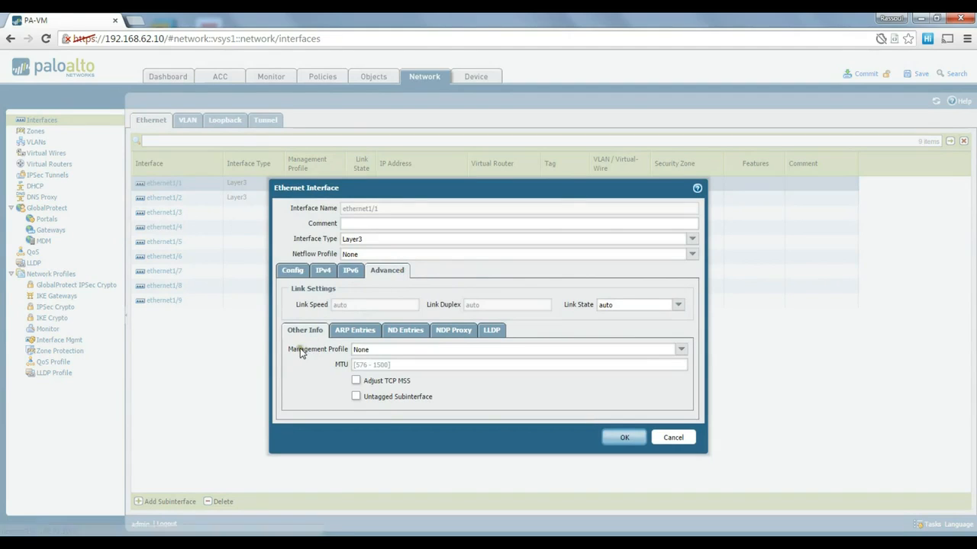
pyautogui.click(680, 350)
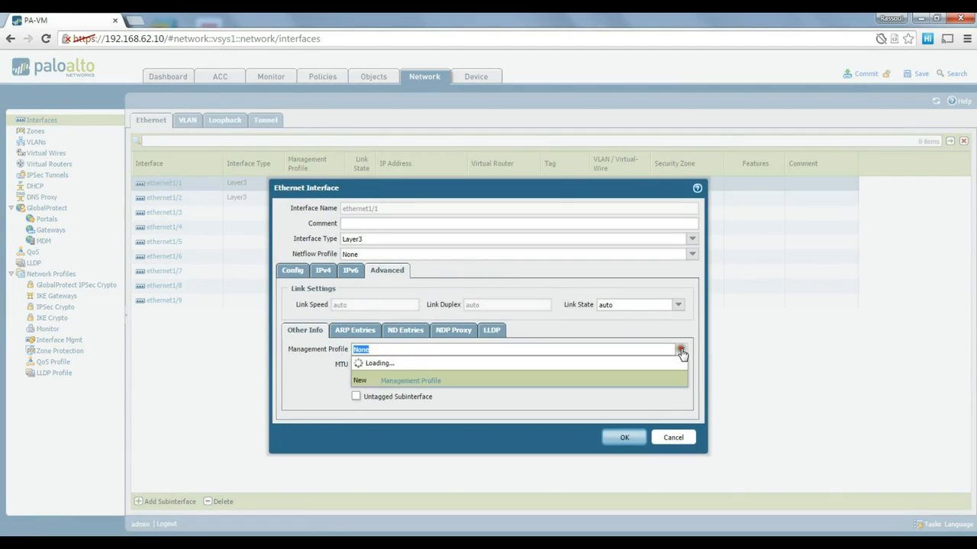
pyautogui.click(476, 377)
pyautogui.click(626, 438)
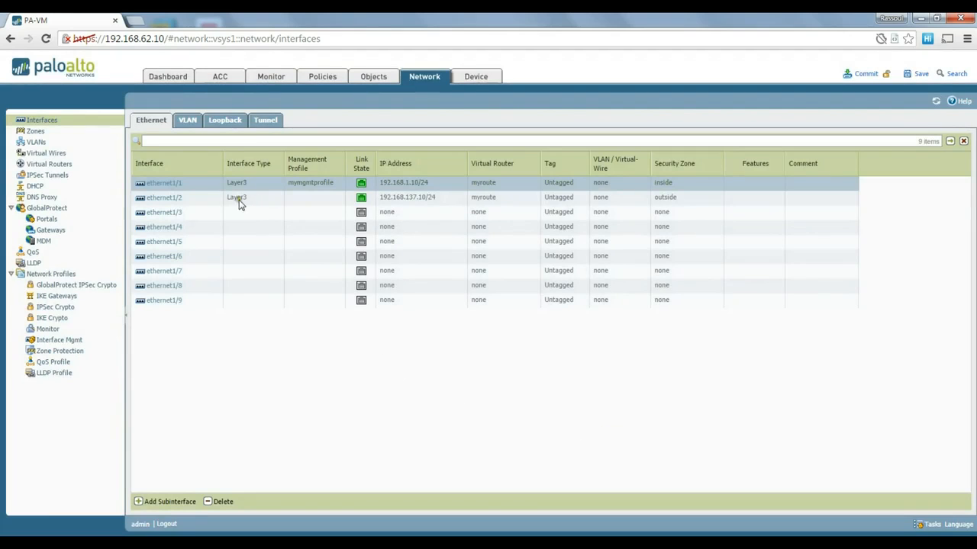
# Set ethernet1/2's management profile to mymgmtprofile, then start a commit.
pyautogui.click(169, 200)
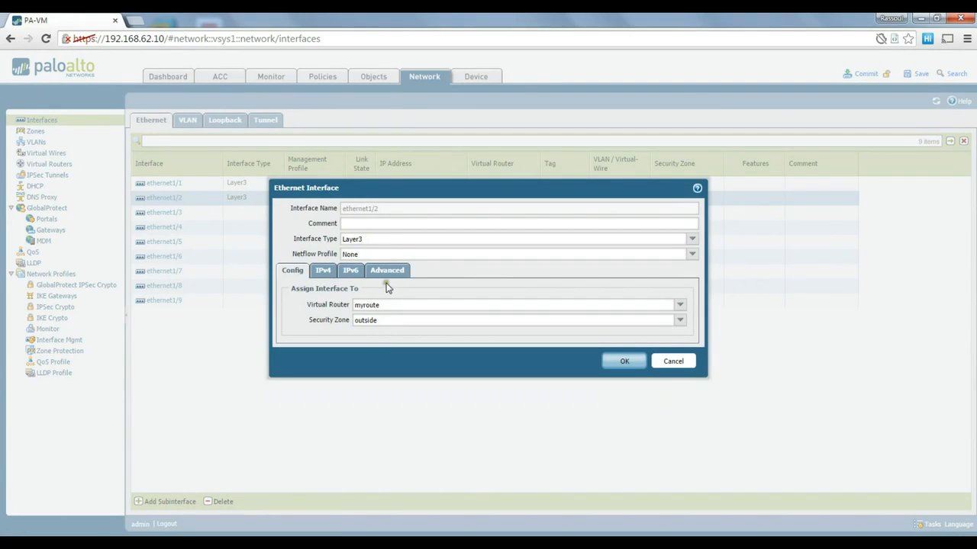
pyautogui.click(387, 274)
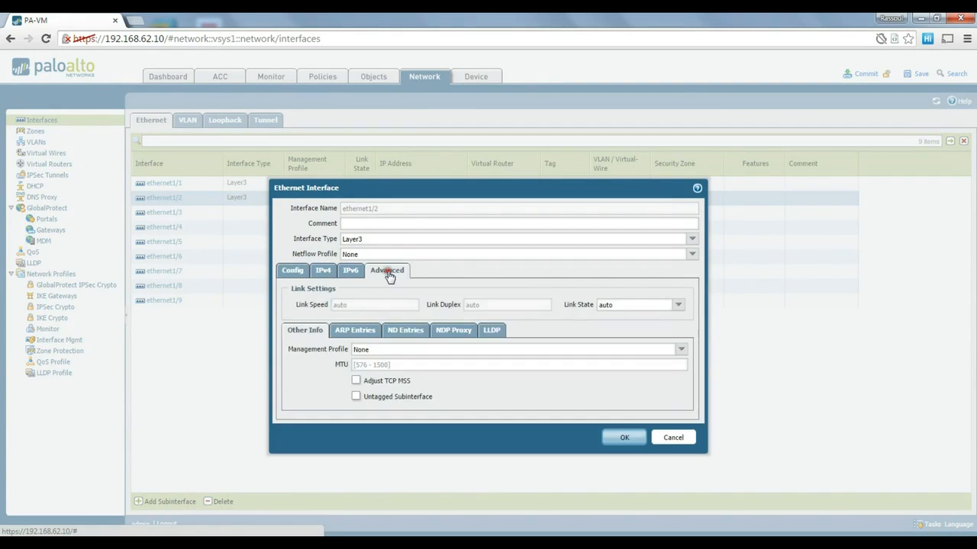
pyautogui.click(680, 350)
pyautogui.click(496, 374)
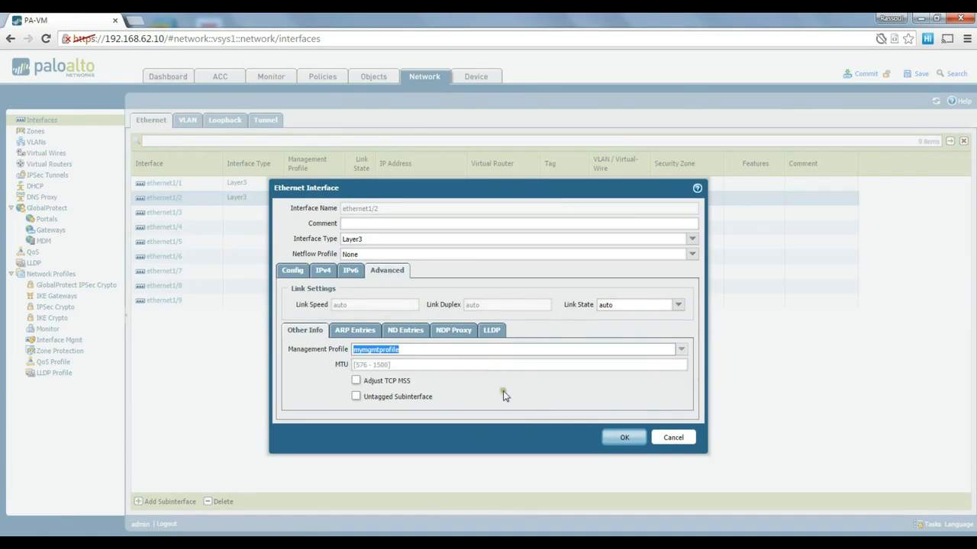
pyautogui.click(626, 439)
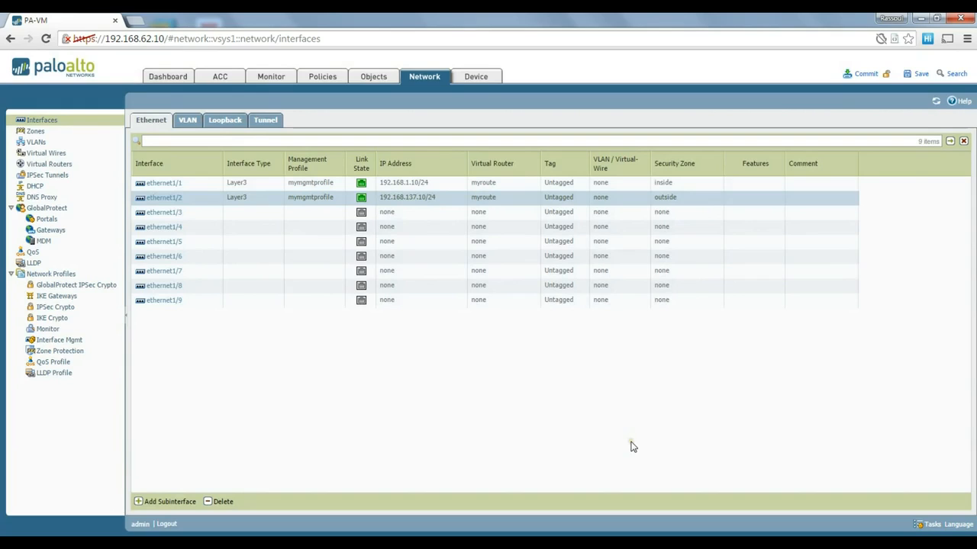
pyautogui.click(870, 75)
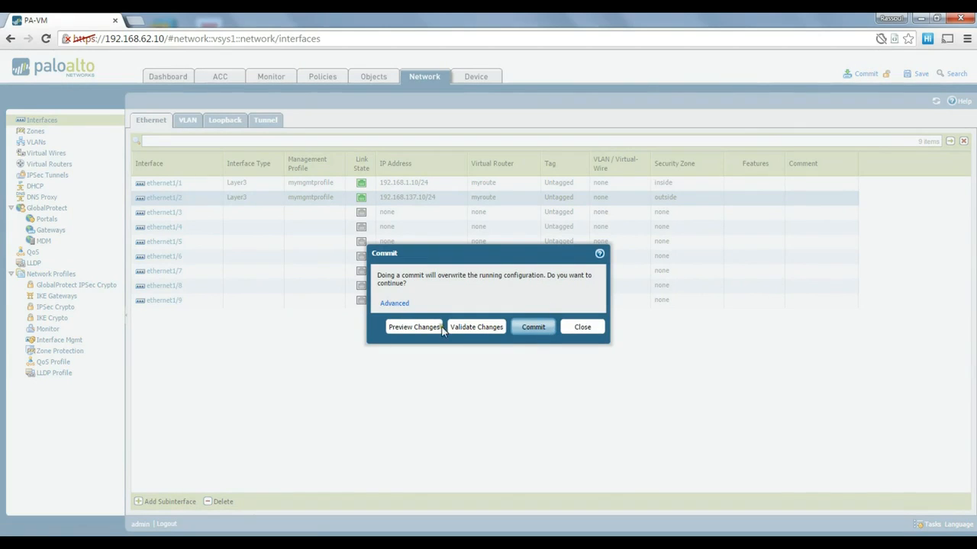
# Request a preview of pending changes with 10 lines of context.
pyautogui.click(416, 330)
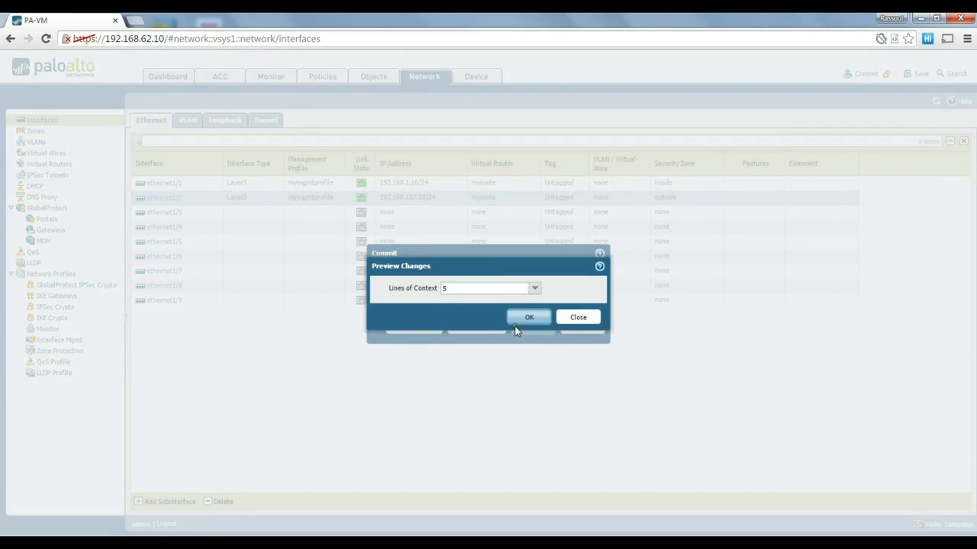
pyautogui.click(534, 289)
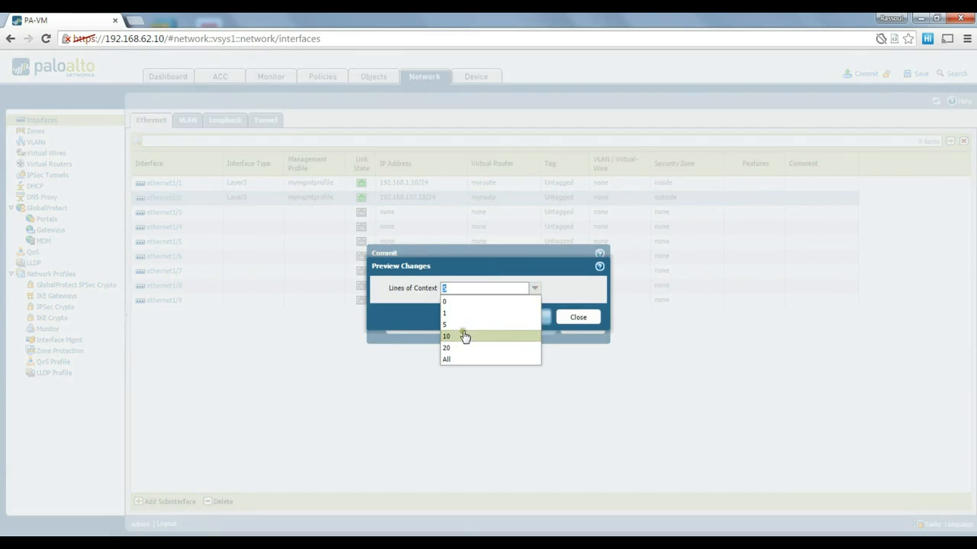
pyautogui.click(463, 336)
pyautogui.click(527, 318)
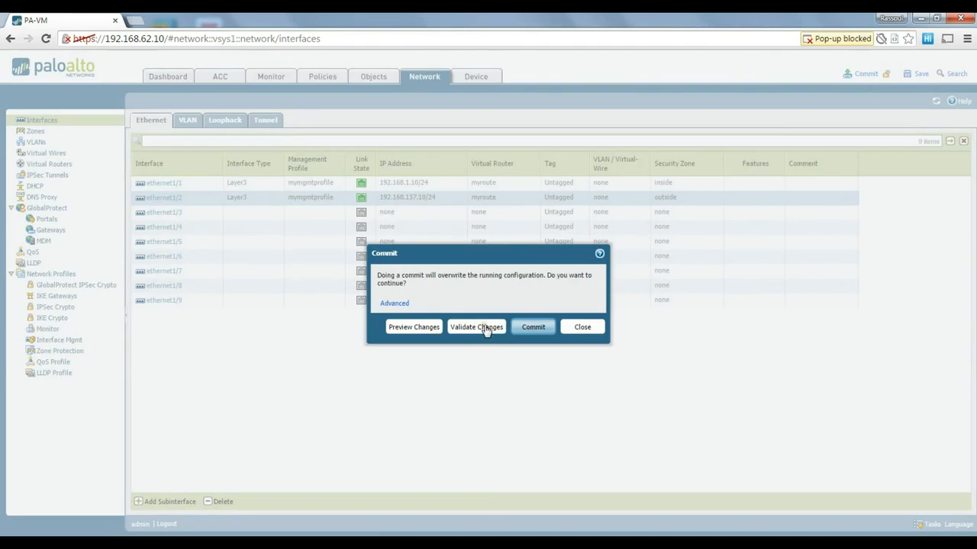
# Always allow pop-ups from 192.168.62.10 and re-request the 10-line change preview.
pyautogui.click(847, 38)
pyautogui.click(867, 38)
pyautogui.click(667, 88)
pyautogui.click(847, 130)
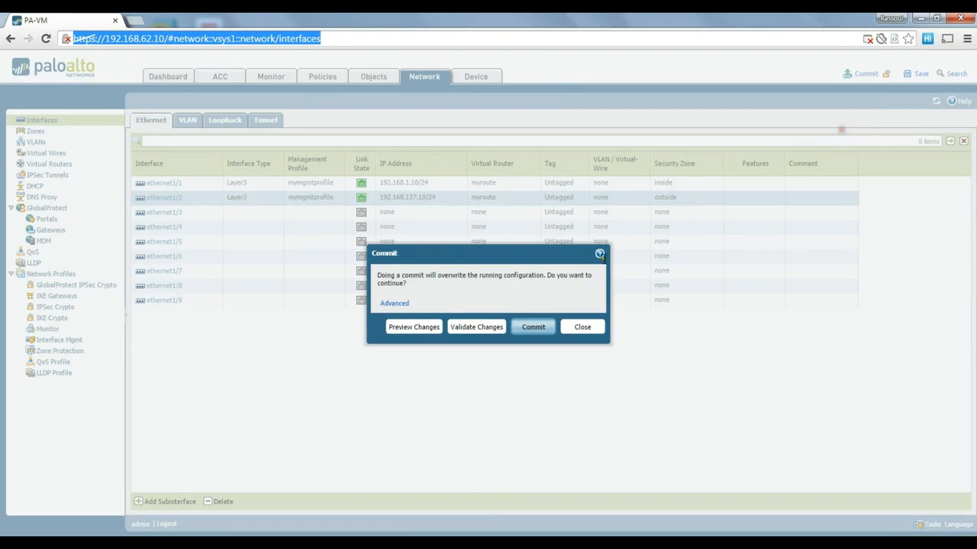
pyautogui.click(418, 327)
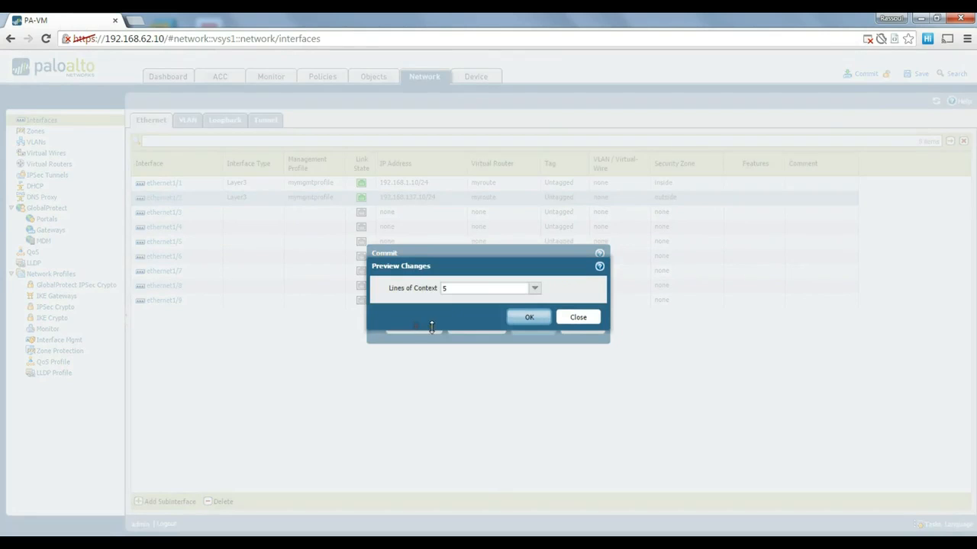
pyautogui.click(534, 288)
pyautogui.click(465, 336)
# Open the Device Config Audit diff, scroll through the changes, and close the audit window.
pyautogui.click(524, 318)
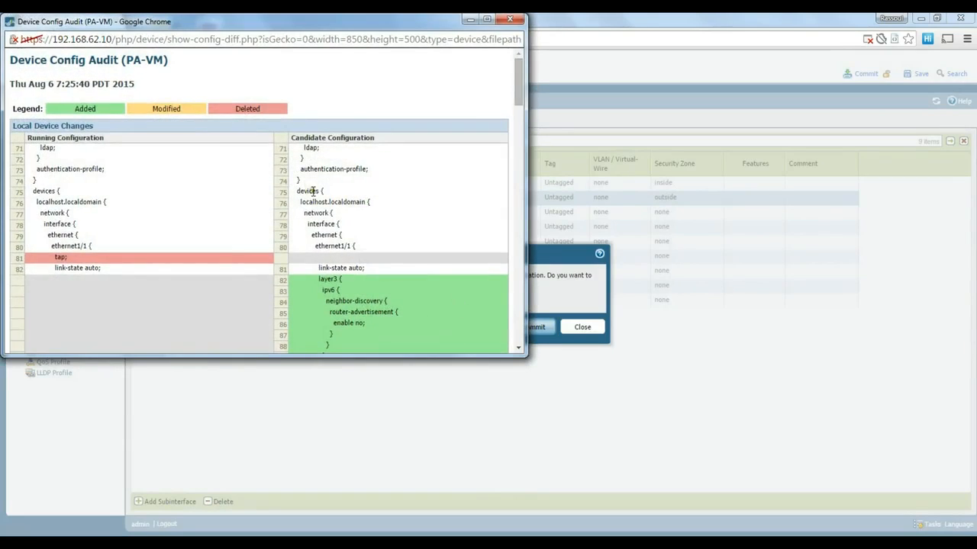
pyautogui.scroll(-10, 309, 189)
pyautogui.scroll(8, 325, 220)
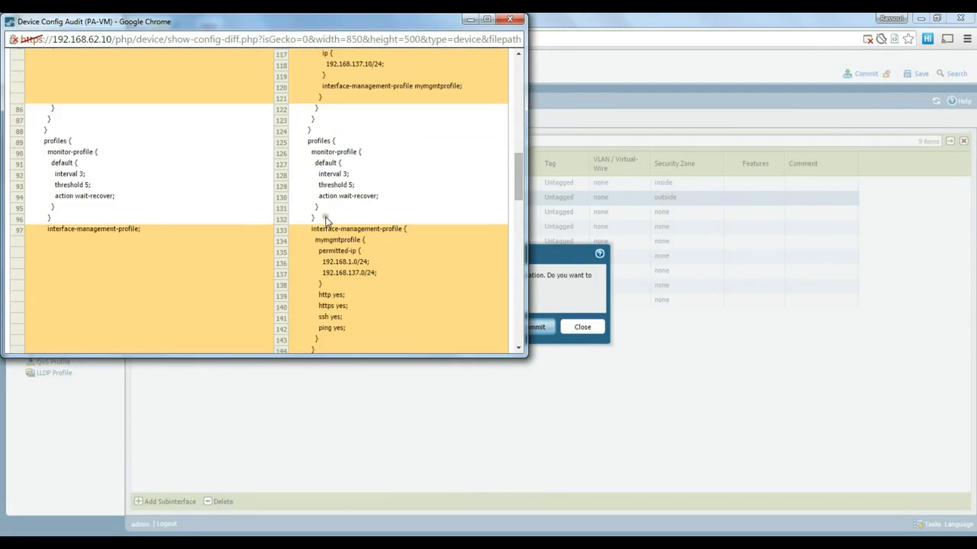
pyautogui.scroll(2, 328, 216)
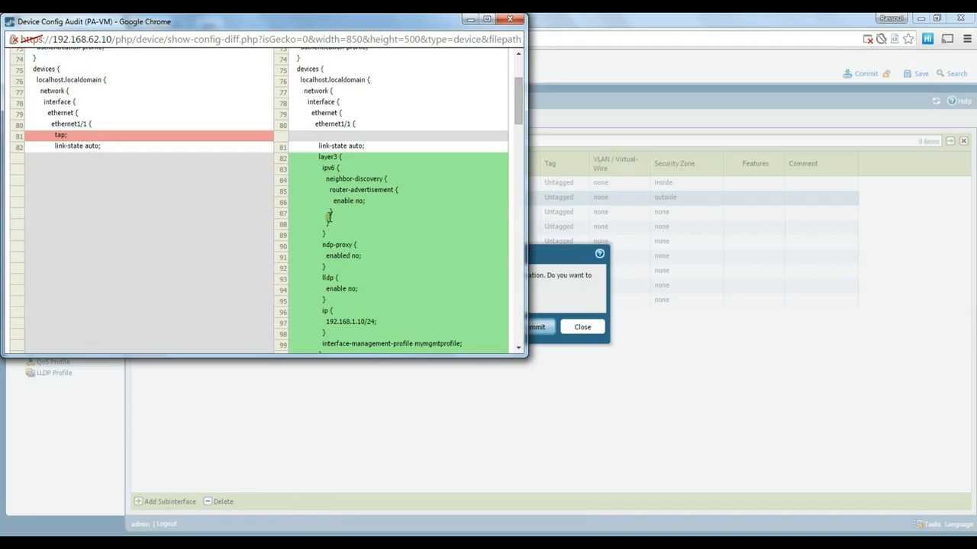
pyautogui.click(510, 22)
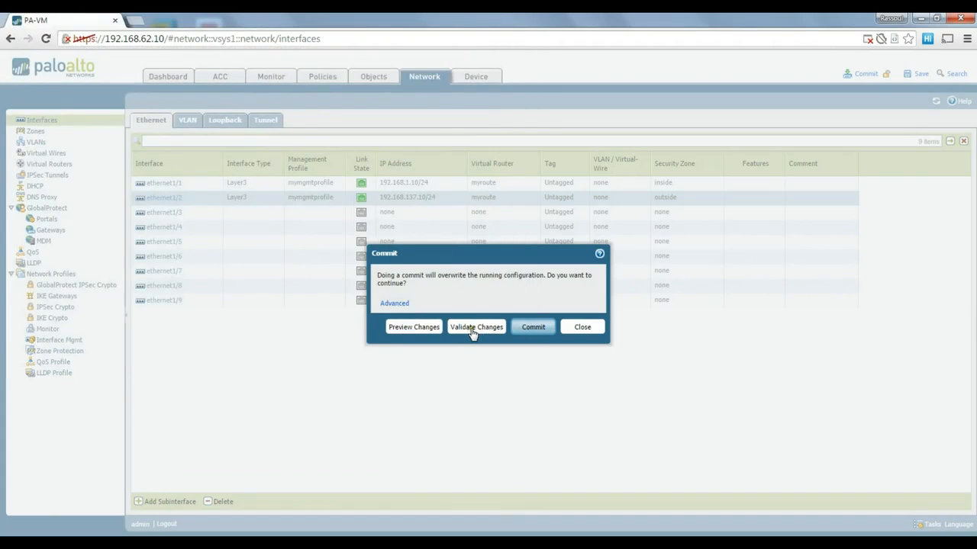
# Commit the candidate configuration and dismiss the 'Configuration committed successfully' result.
pyautogui.click(534, 327)
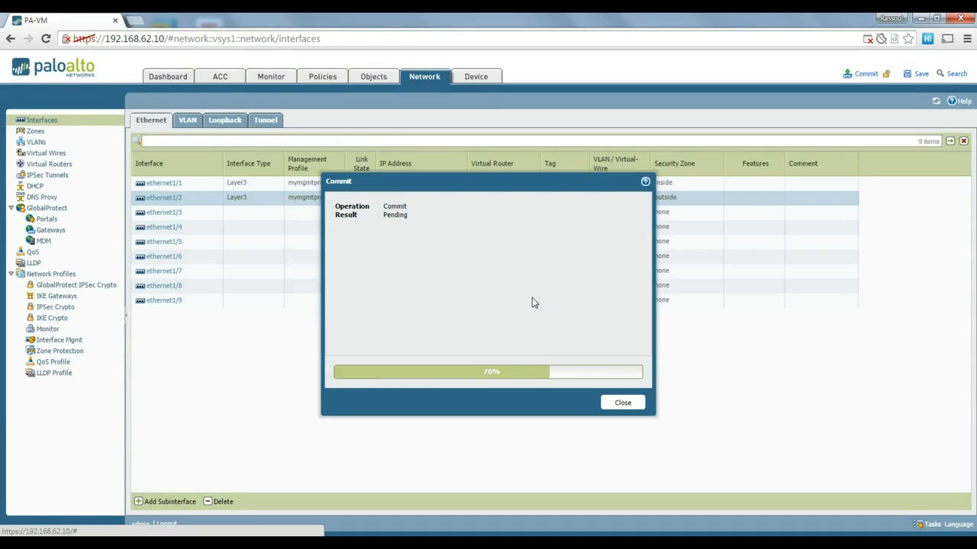
pyautogui.moveTo(514, 183); pyautogui.dragTo(518, 155)
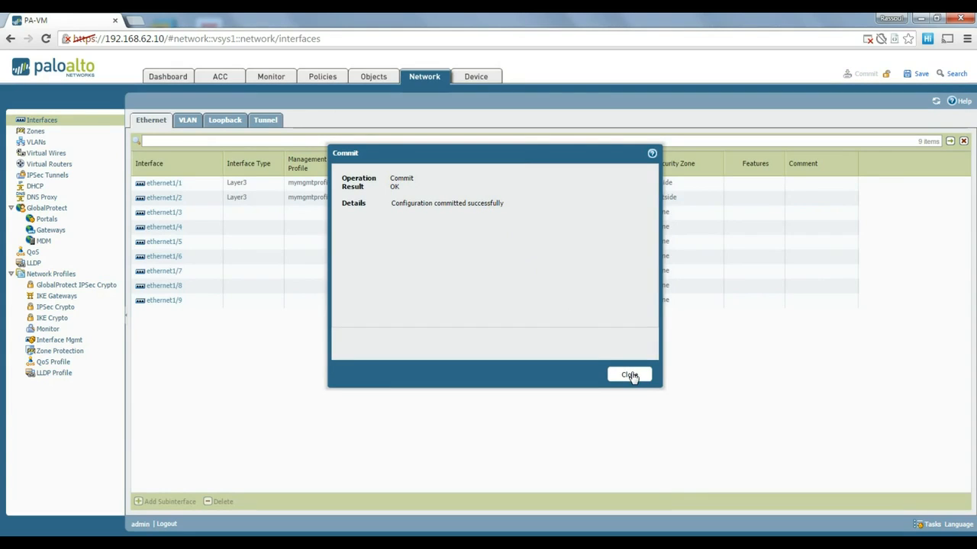
pyautogui.click(629, 376)
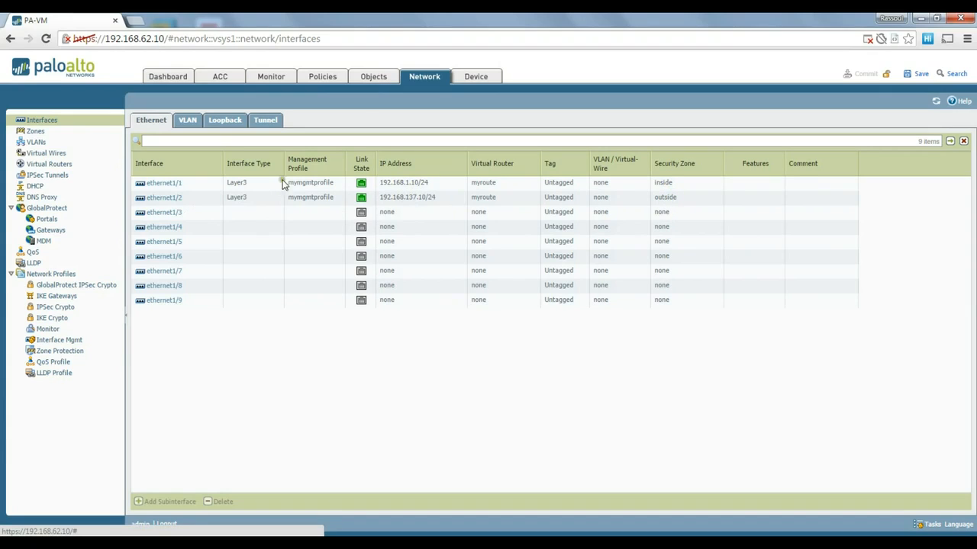
# View the Zones list, then the Virtual Routers list with myroute, and bring up Windows Run.
pyautogui.click(39, 131)
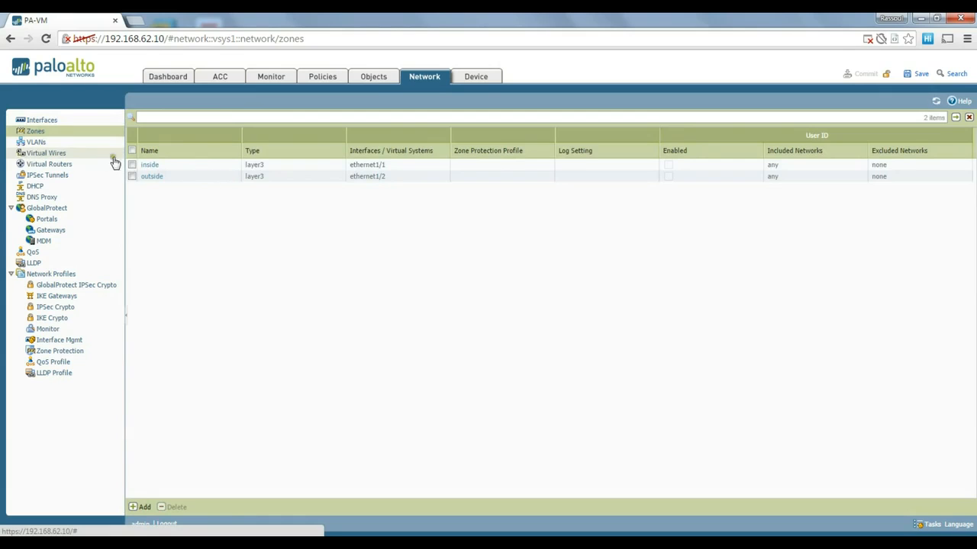
pyautogui.click(53, 164)
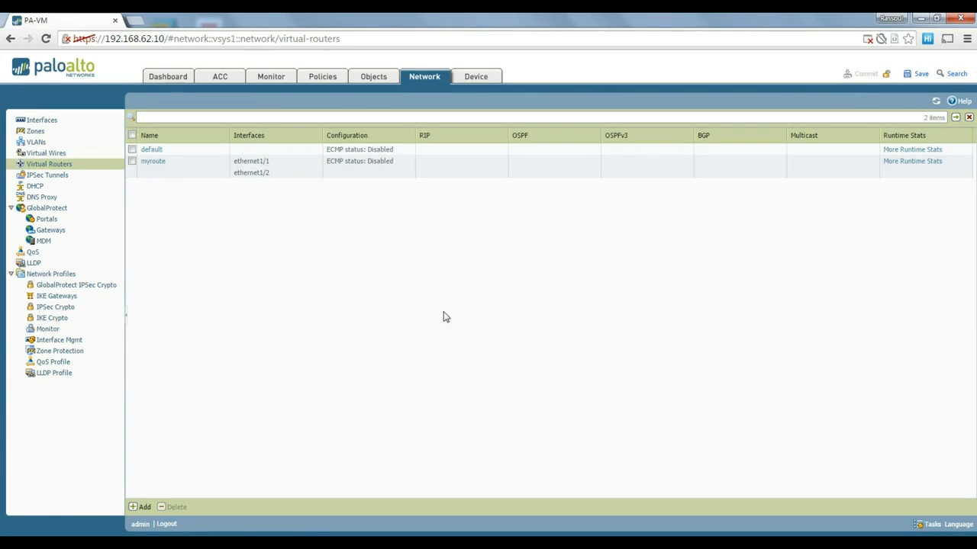
pyautogui.press('super+r')
# Launch Command Prompt and run ipconfig to review the host adapter addresses.
pyautogui.write('cmd')
pyautogui.press('Return')
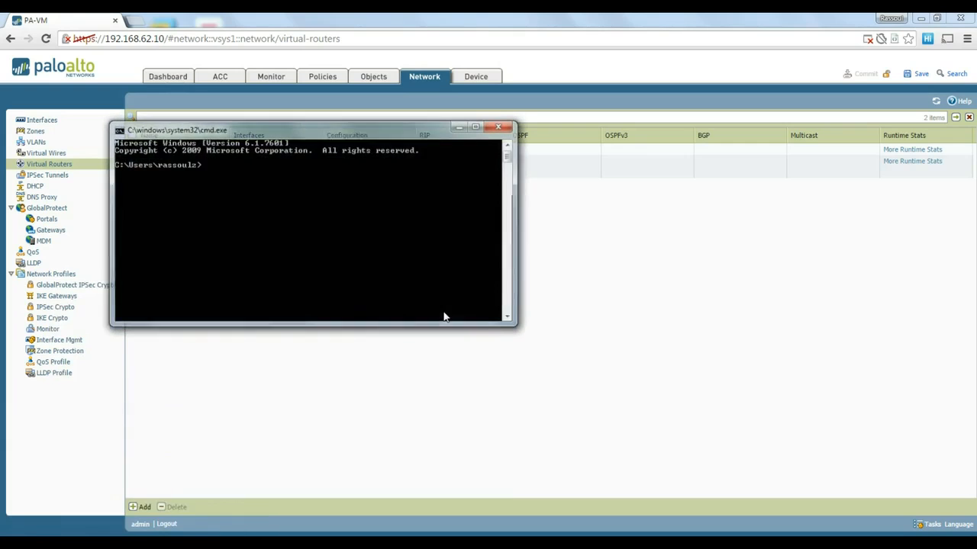
pyautogui.moveTo(352, 129); pyautogui.dragTo(541, 180)
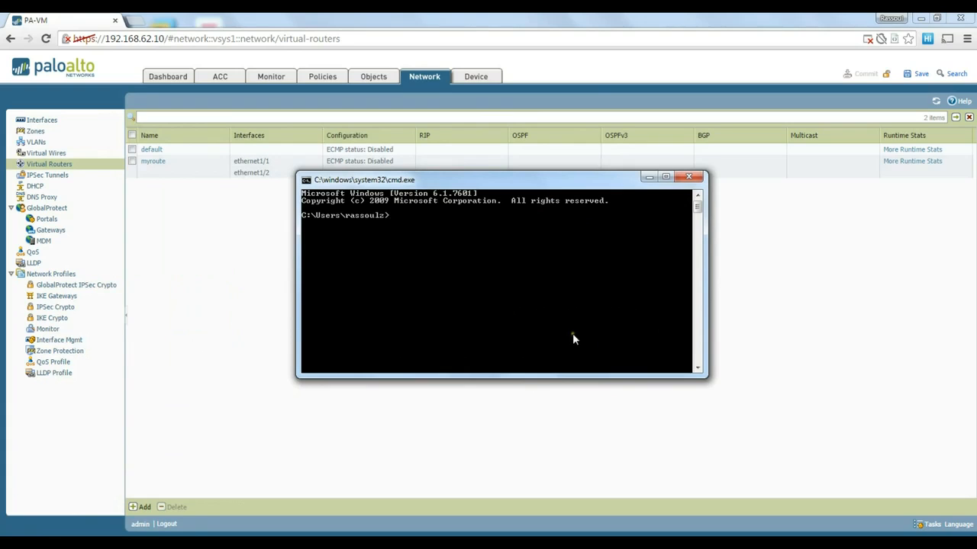
pyautogui.moveTo(522, 183); pyautogui.dragTo(459, 208)
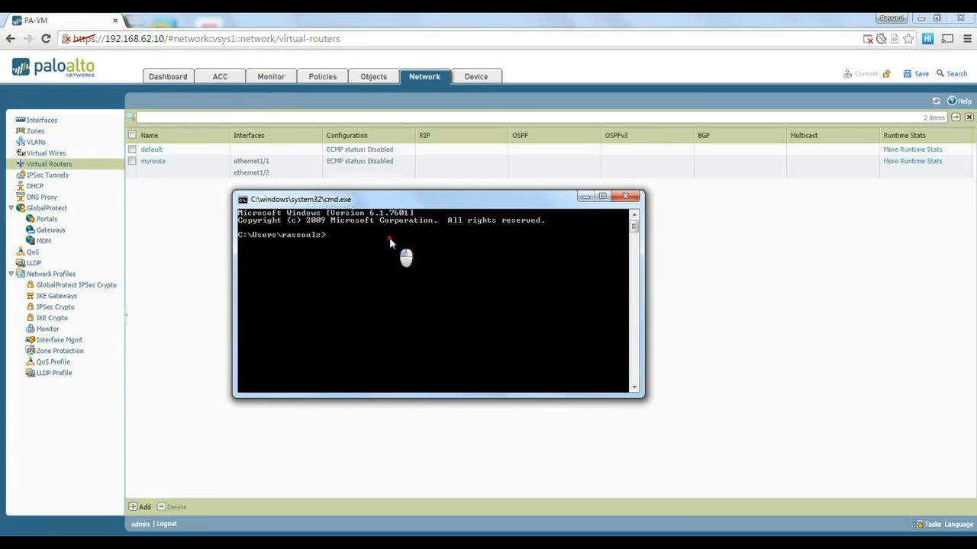
pyautogui.write('ipconfig')
pyautogui.press('Return')
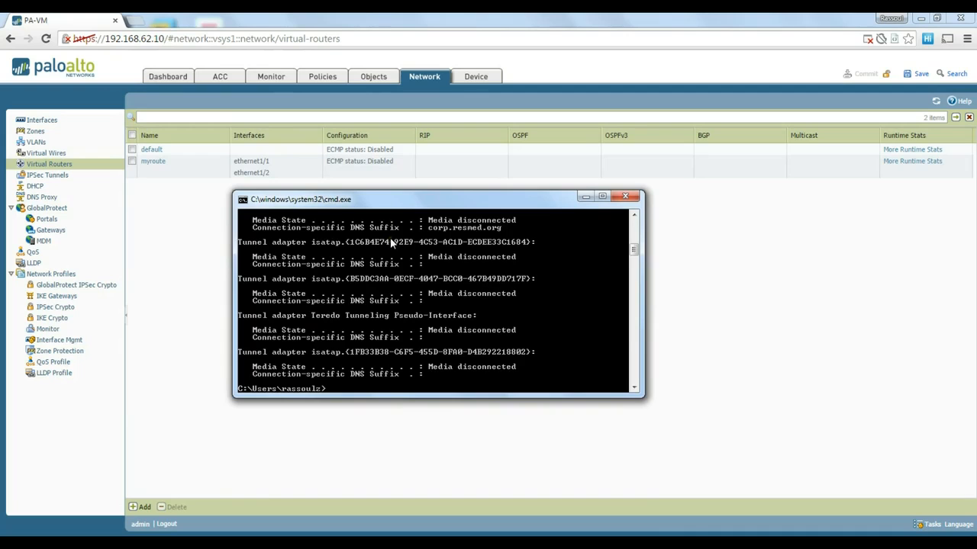
pyautogui.scroll(4, 390, 238)
pyautogui.scroll(3, 458, 301)
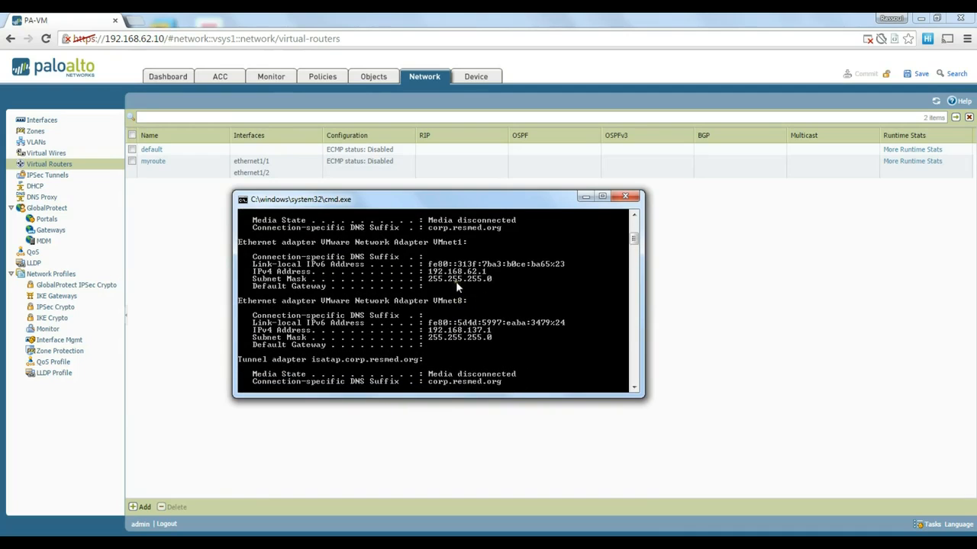
pyautogui.scroll(-7, 501, 280)
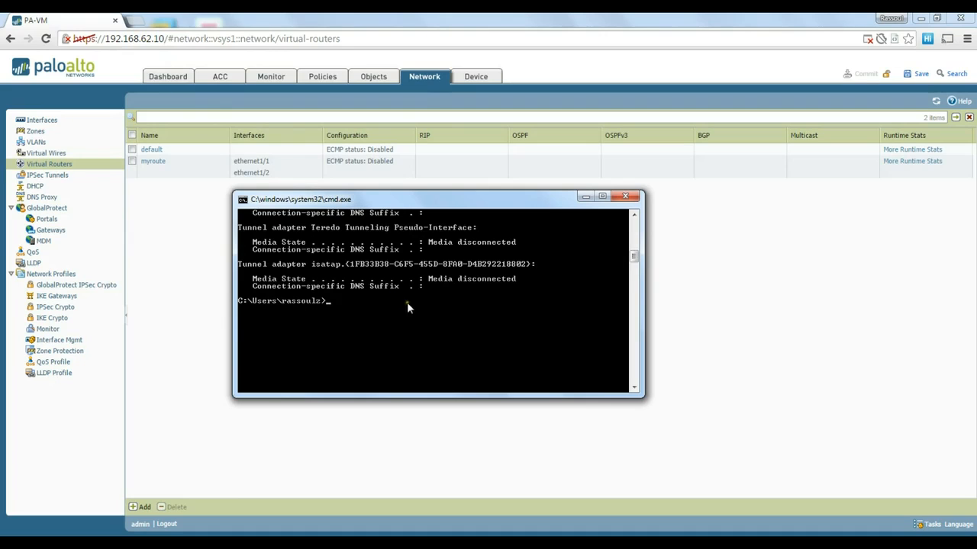
pyautogui.scroll(10, 419, 303)
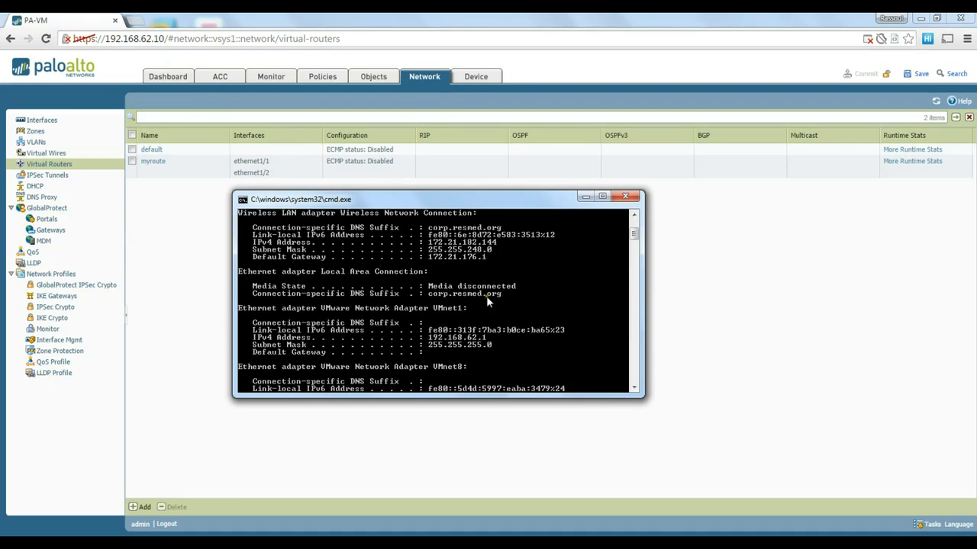
pyautogui.scroll(1, 477, 305)
pyautogui.scroll(-2, 479, 315)
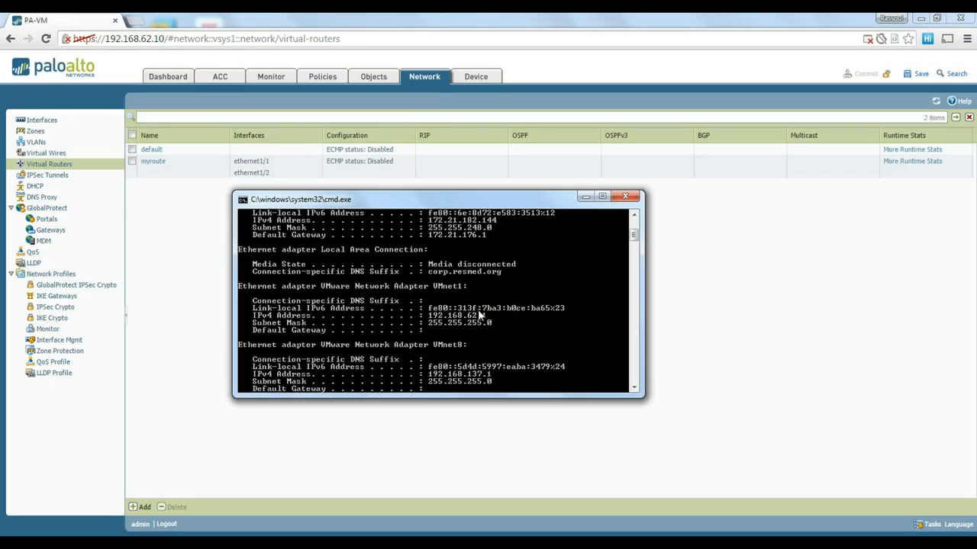
pyautogui.scroll(-1, 479, 315)
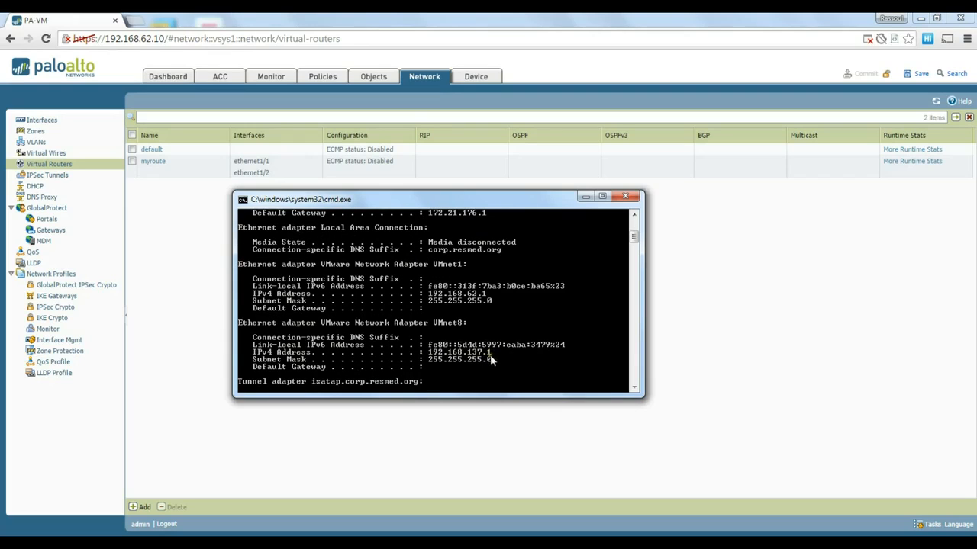
pyautogui.scroll(-5, 473, 358)
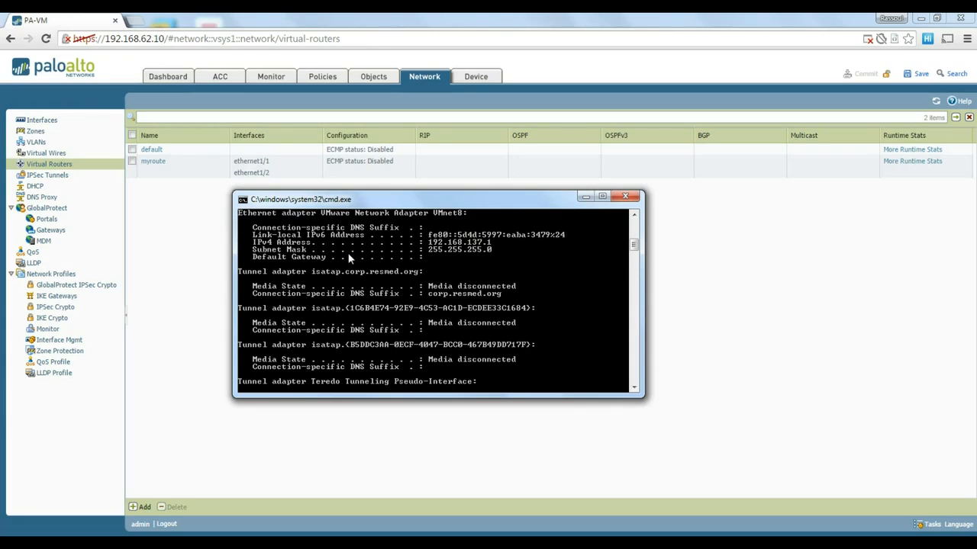
# Ping 192.168.137.10 with 0% loss, then bring the Windows Server 2012 VM forward.
pyautogui.write('ping 192.168.137')
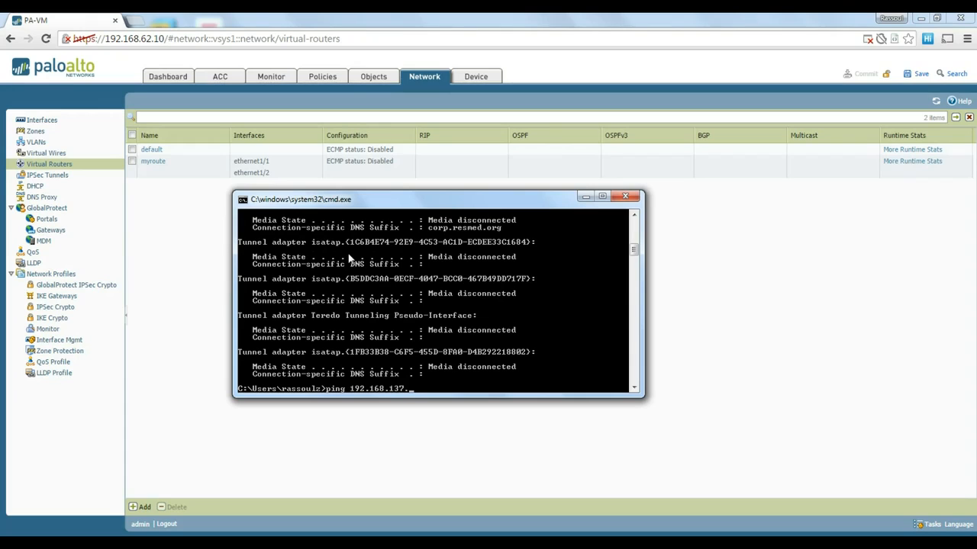
pyautogui.write('.10')
pyautogui.press('Return')
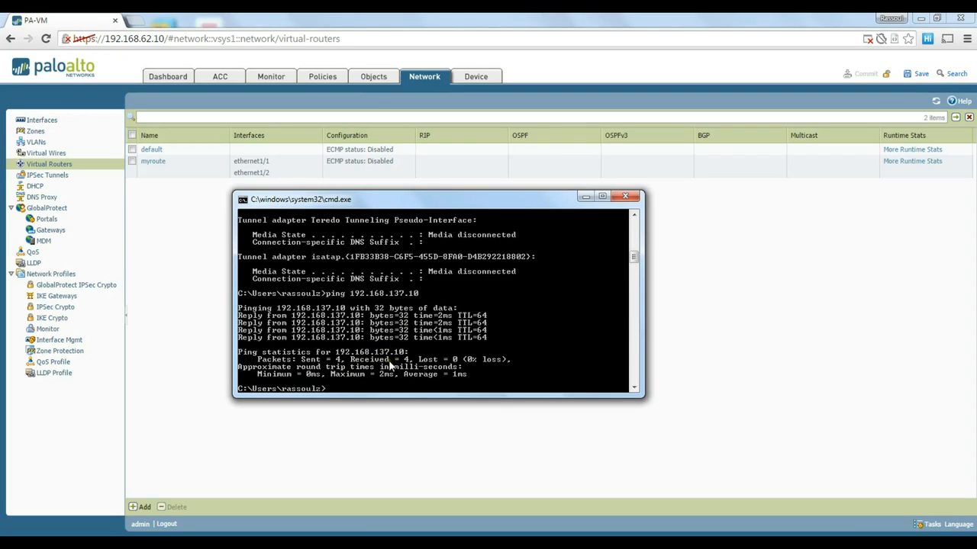
pyautogui.moveTo(358, 530)
pyautogui.click(359, 480)
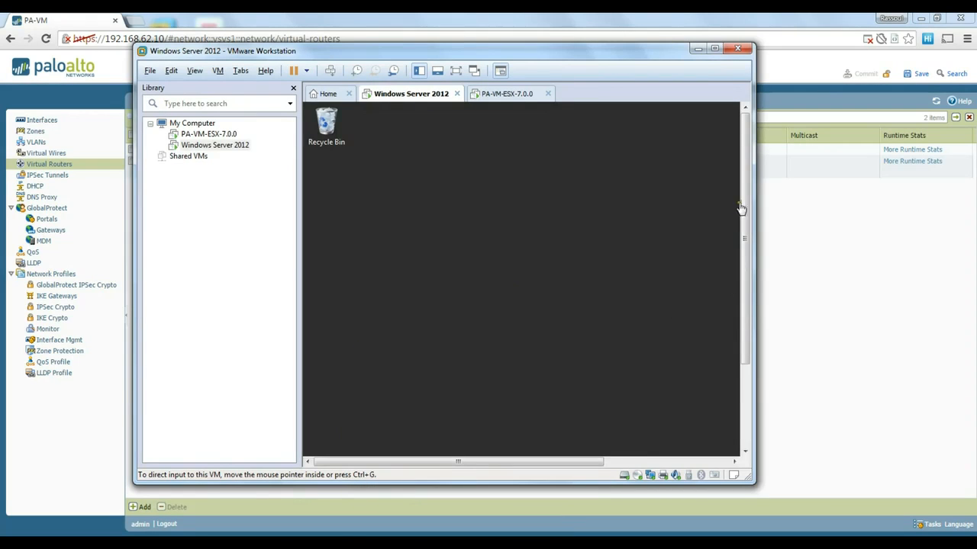
# Maximize the VMware window and sign in to the Windows Server 2012 guest with its password.
pyautogui.click(715, 49)
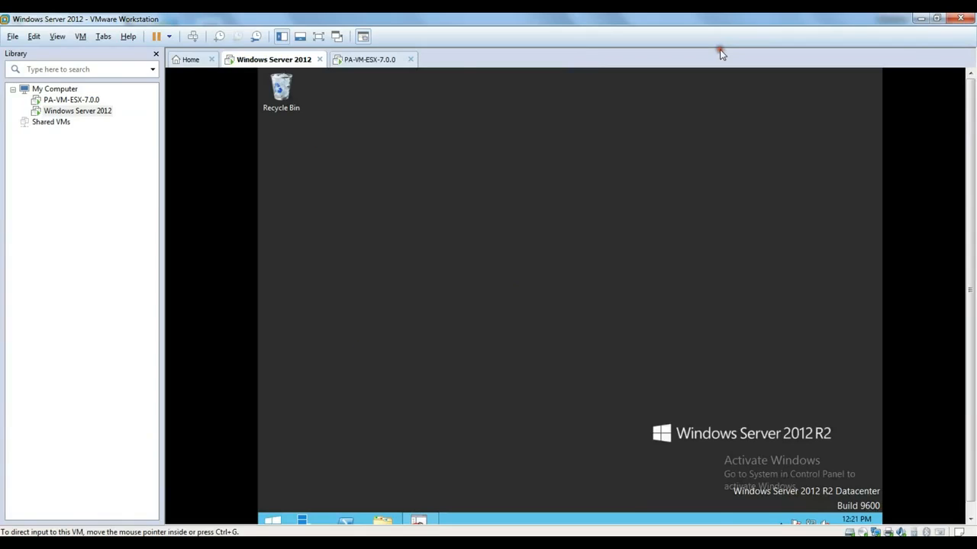
pyautogui.click(560, 301)
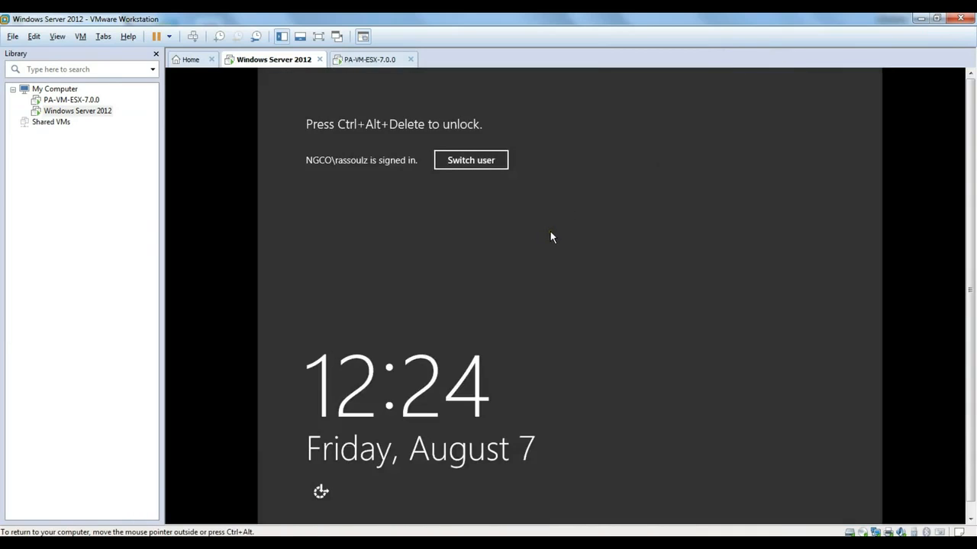
pyautogui.press('ctrl+alt+Insert')
pyautogui.write('•••')
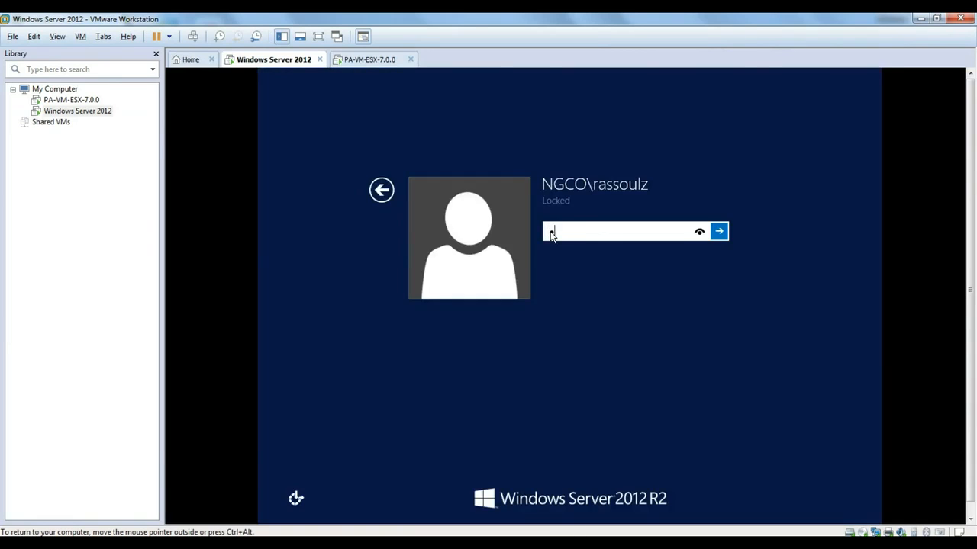
pyautogui.write('•••••••')
pyautogui.press('Return')
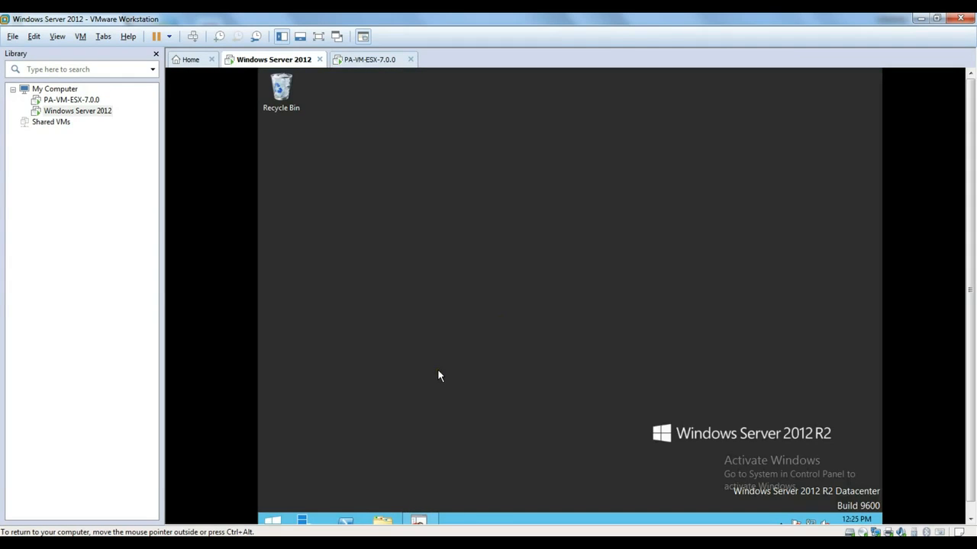
# Open a Command Prompt in the guest and ping 192.168.1.10, receiving TTL=64 replies.
pyautogui.press('super+r')
pyautogui.write('cmd')
pyautogui.press('Return')
pyautogui.write('ping 192.168.')
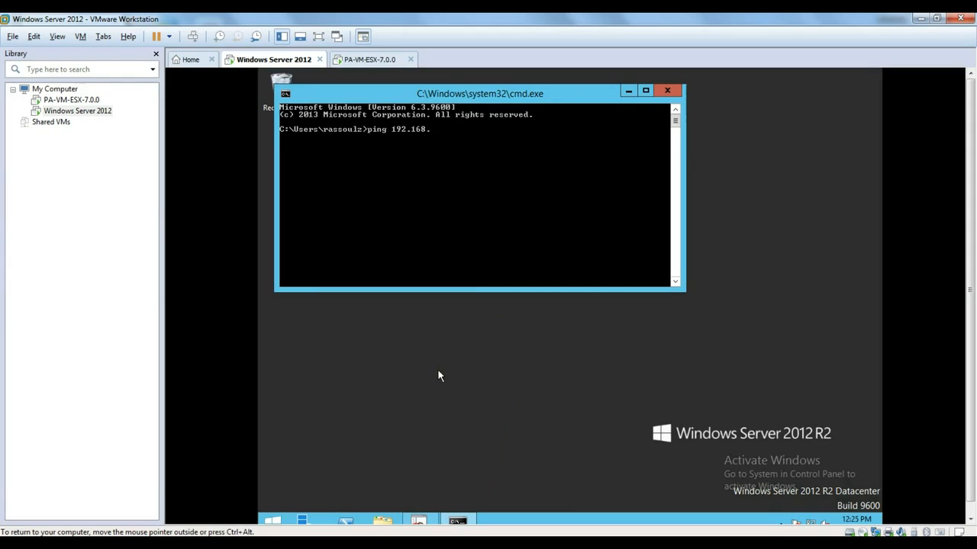
pyautogui.write('1.10')
pyautogui.press('Return')
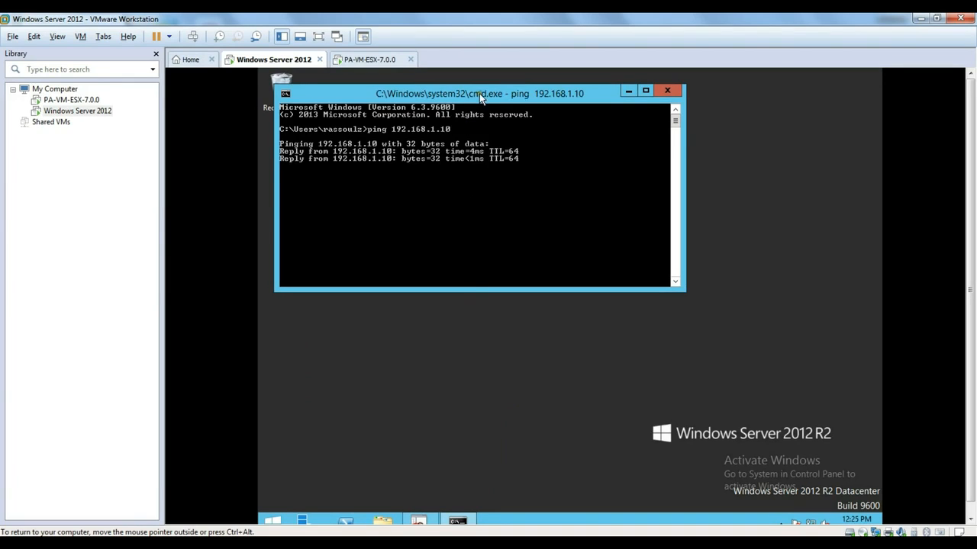
pyautogui.moveTo(479, 93); pyautogui.dragTo(529, 136)
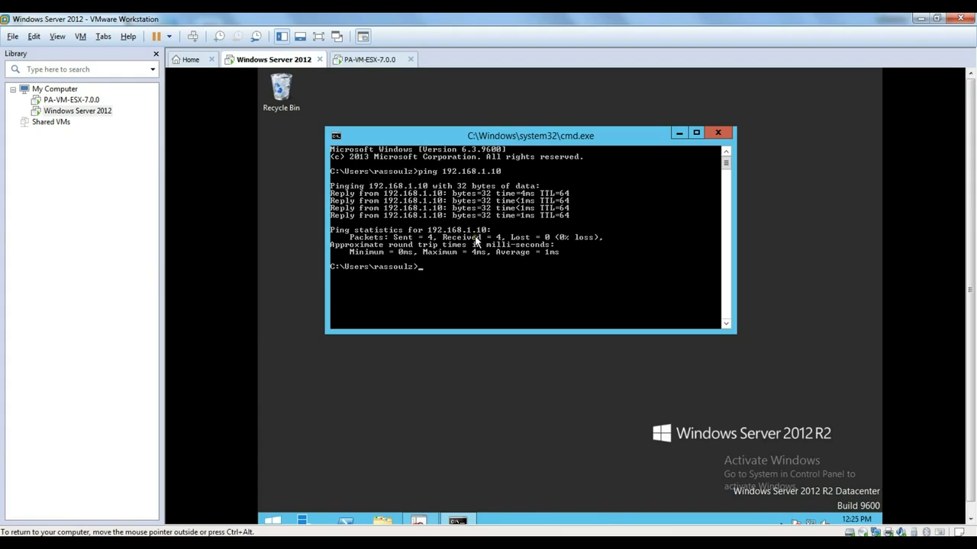
# Release input from the VM and show the empty PAN-OS Zone Protection profiles list.
pyautogui.hotkey('ctrl', 'alt')
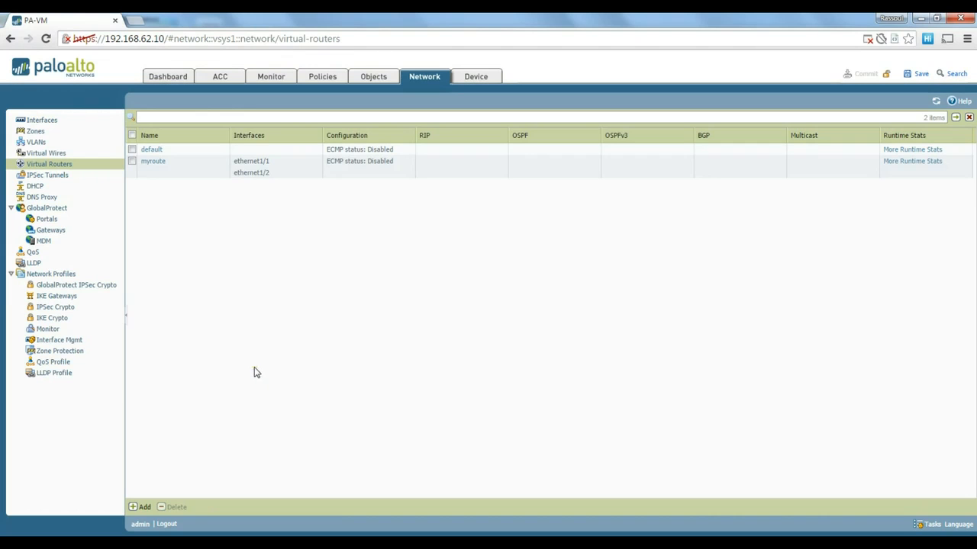
pyautogui.click(74, 357)
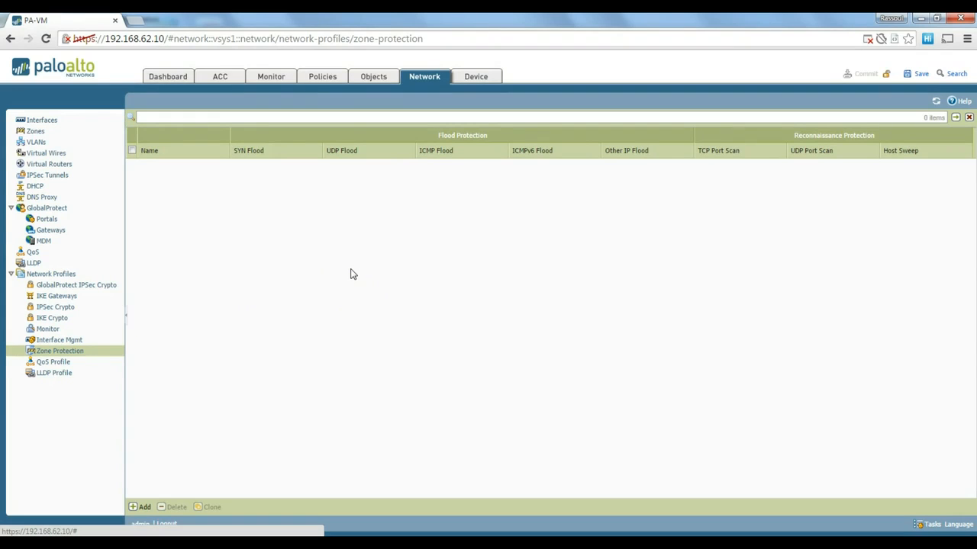
# Add a zone protection profile named 'myzoneprotection' with SYN (Random Early Drop) and ICMP flood protection checked.
pyautogui.click(145, 507)
pyautogui.moveTo(392, 171); pyautogui.dragTo(403, 158)
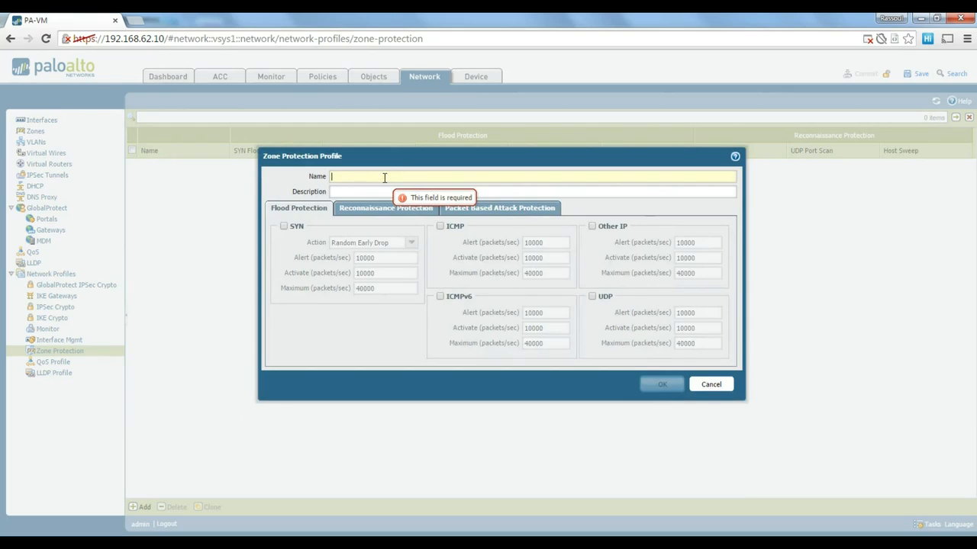
pyautogui.write('myzone')
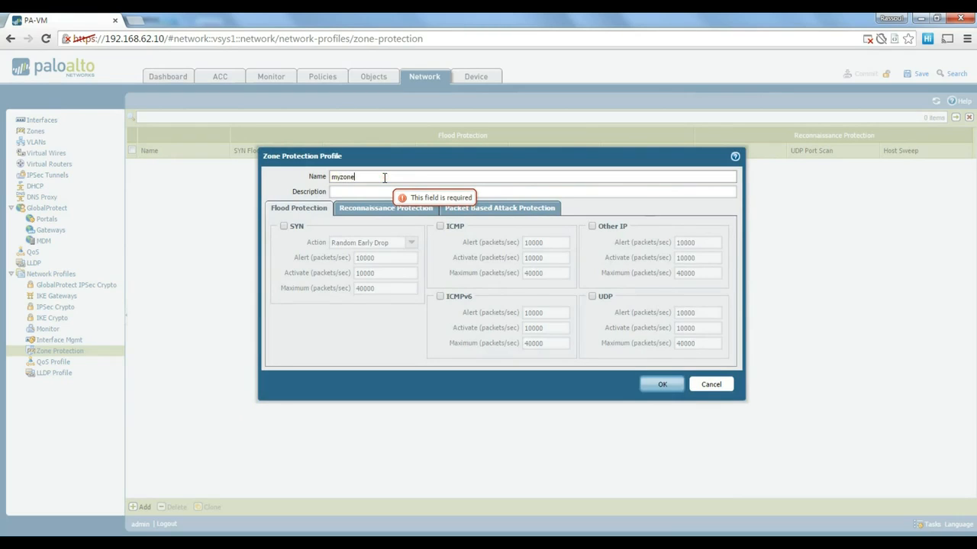
pyautogui.write('protection')
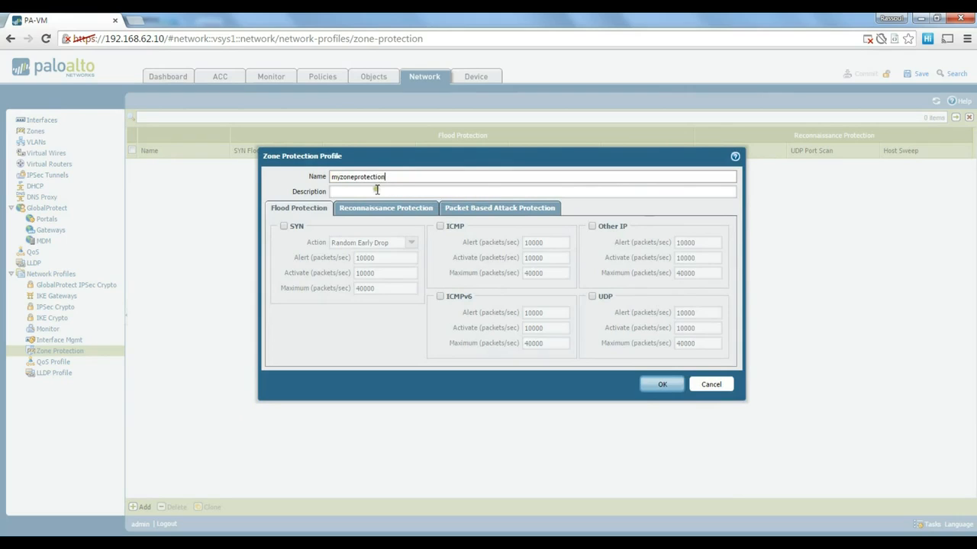
pyautogui.click(374, 192)
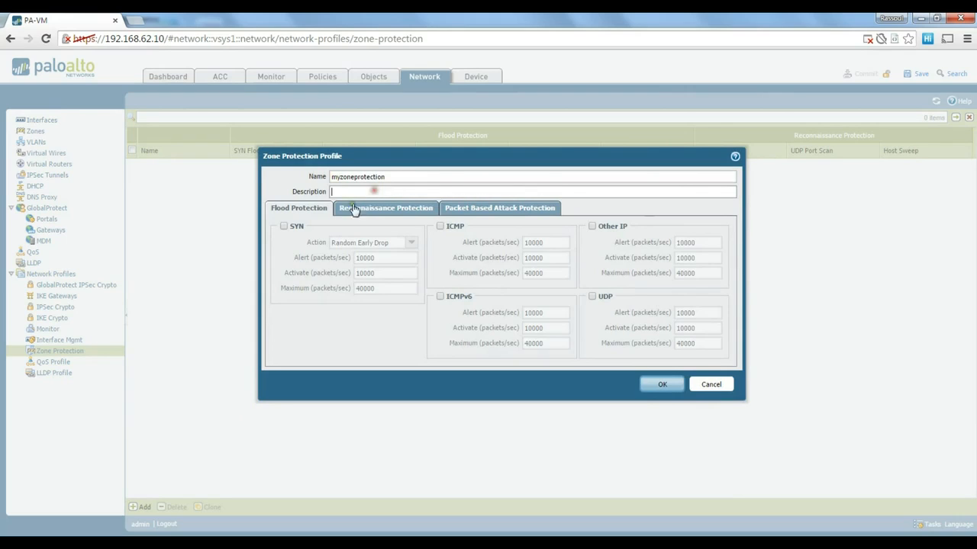
pyautogui.click(283, 226)
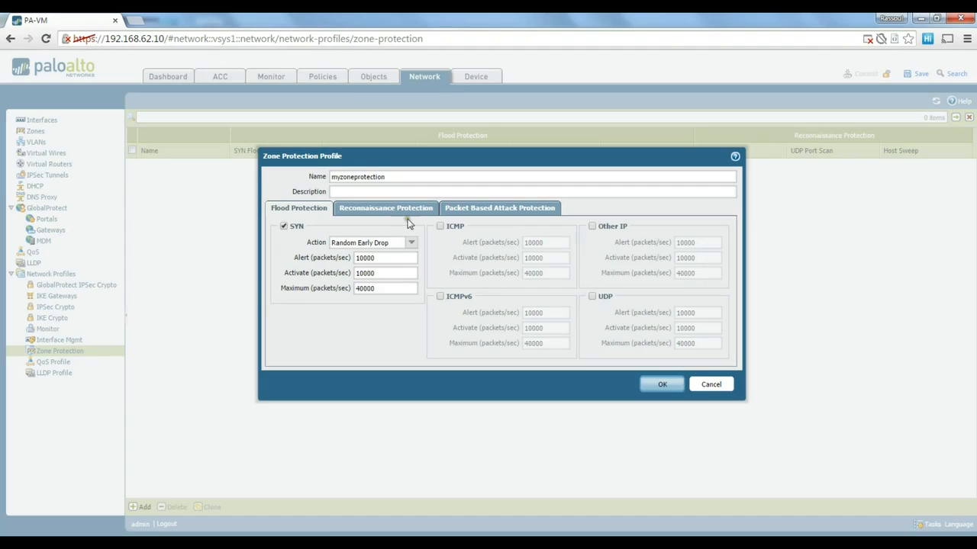
pyautogui.click(440, 226)
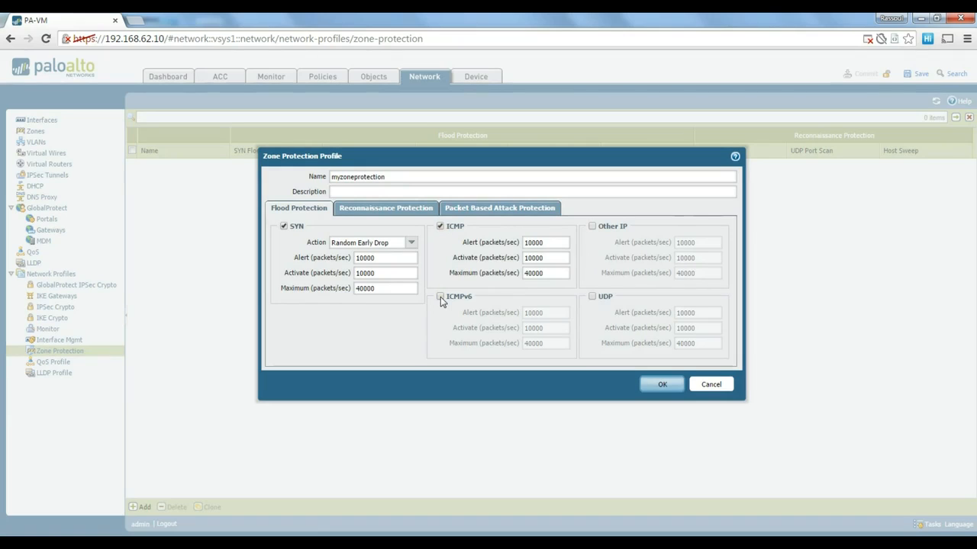
# Enable TCP Port Scan and UDP Port Scan detection under Reconnaissance Protection.
pyautogui.click(406, 218)
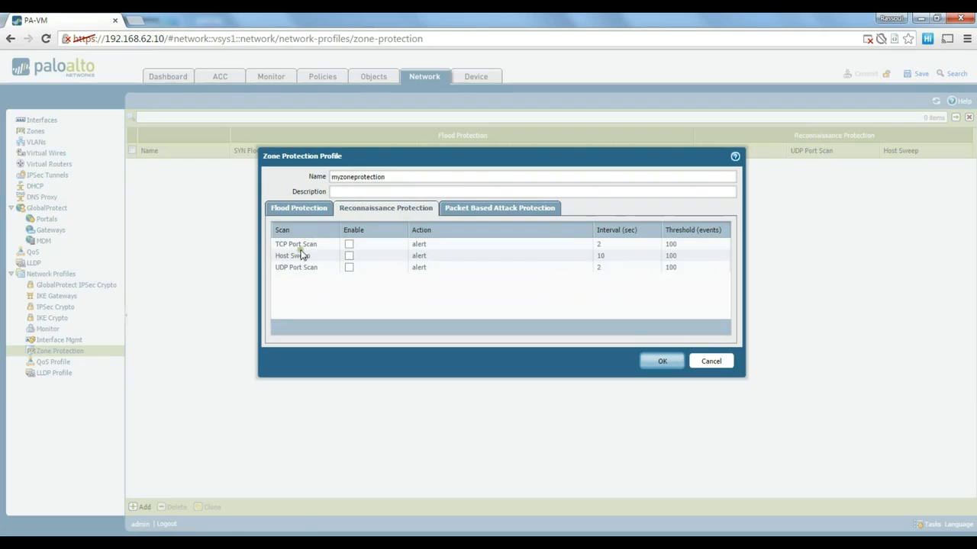
pyautogui.click(349, 246)
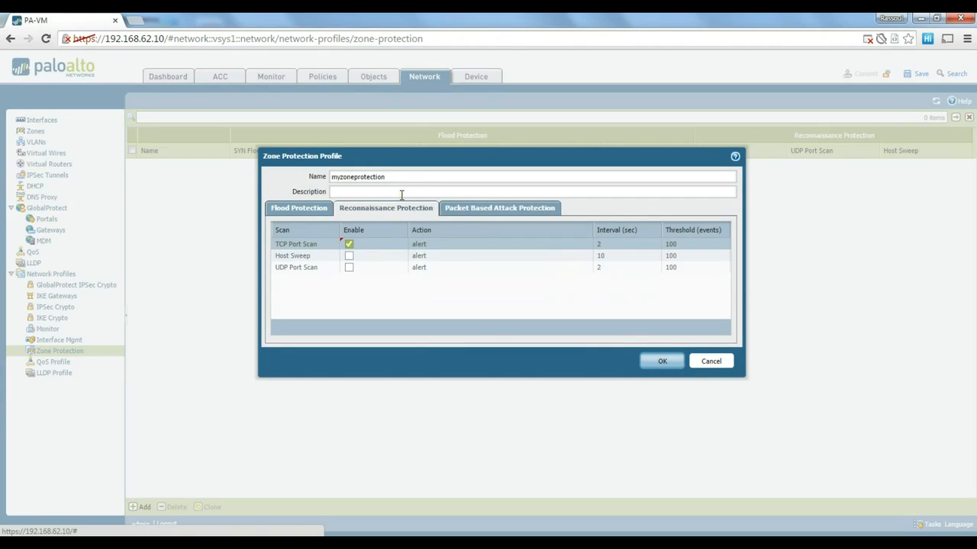
pyautogui.click(475, 219)
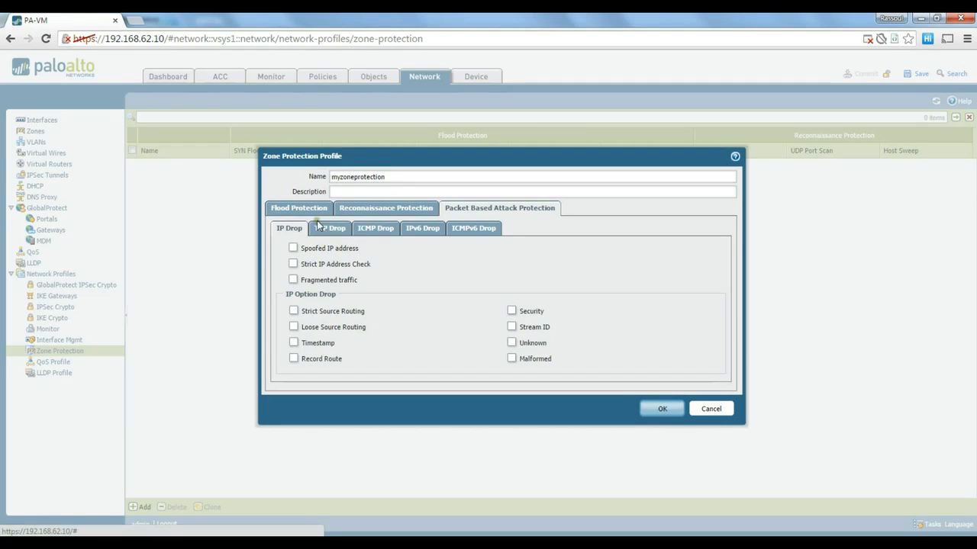
pyautogui.click(373, 215)
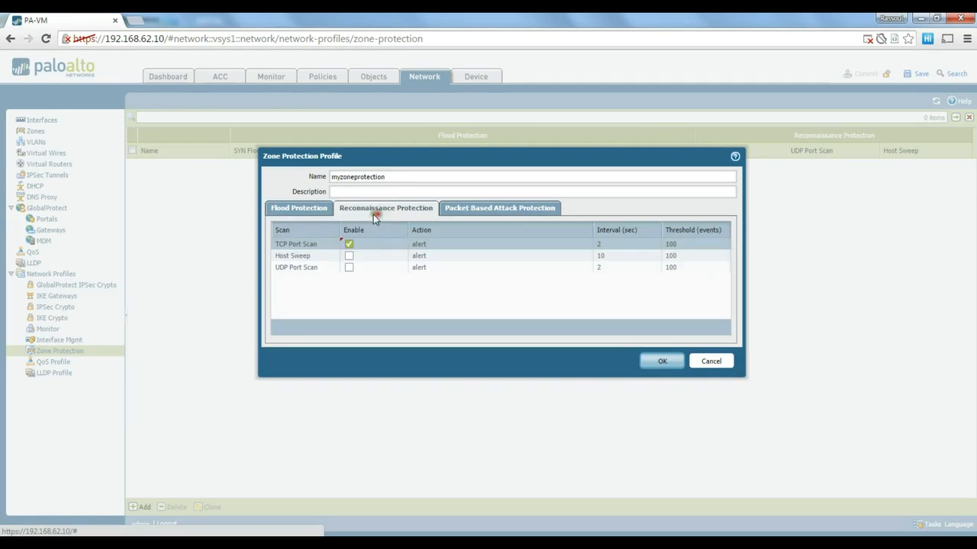
pyautogui.click(350, 269)
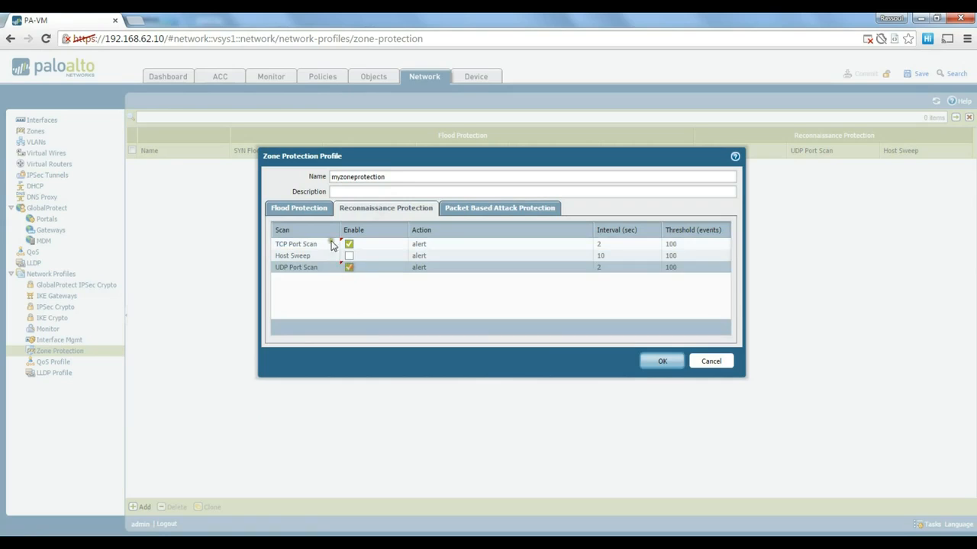
# Turn on UDP flood protection and save the myzoneprotection profile.
pyautogui.click(300, 208)
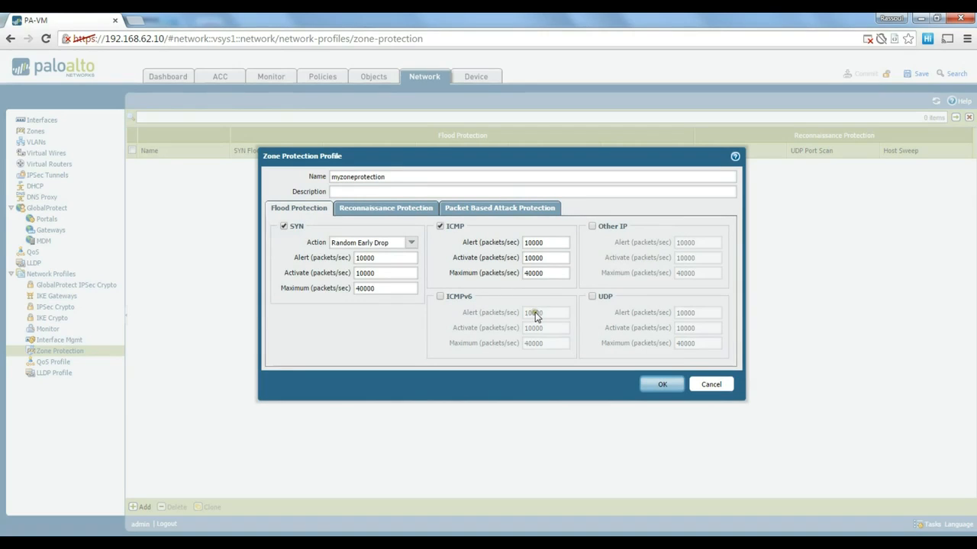
pyautogui.click(591, 296)
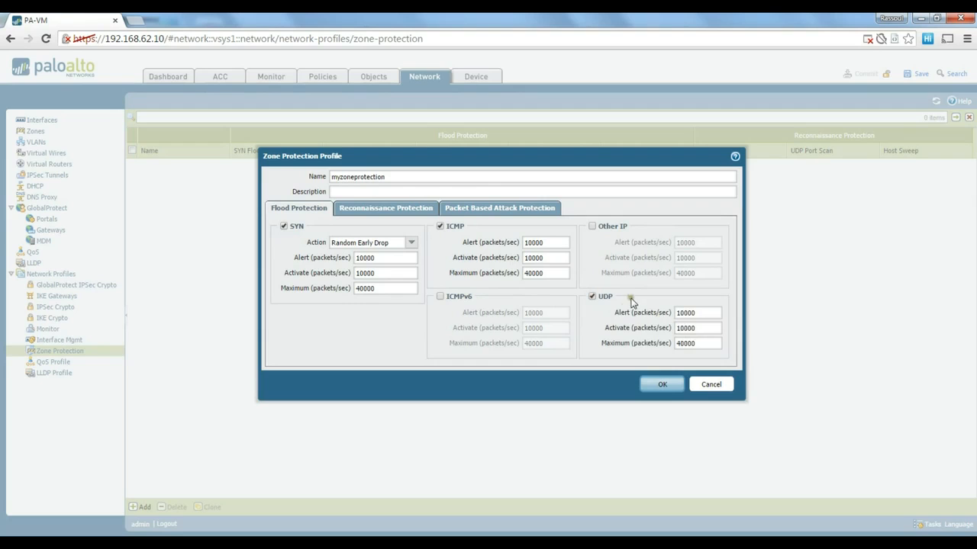
pyautogui.click(662, 385)
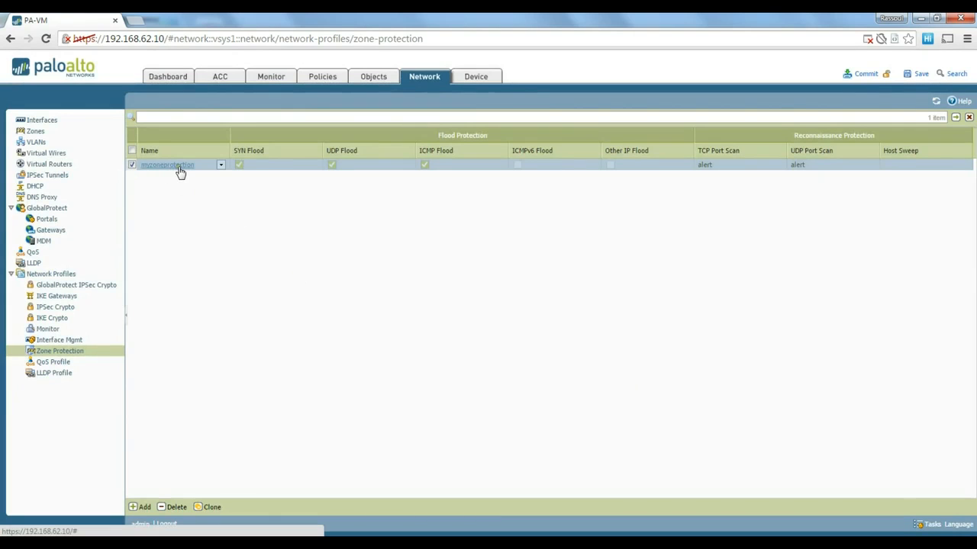
# Assign the myzoneprotection zone protection profile to the outside zone.
pyautogui.click(37, 132)
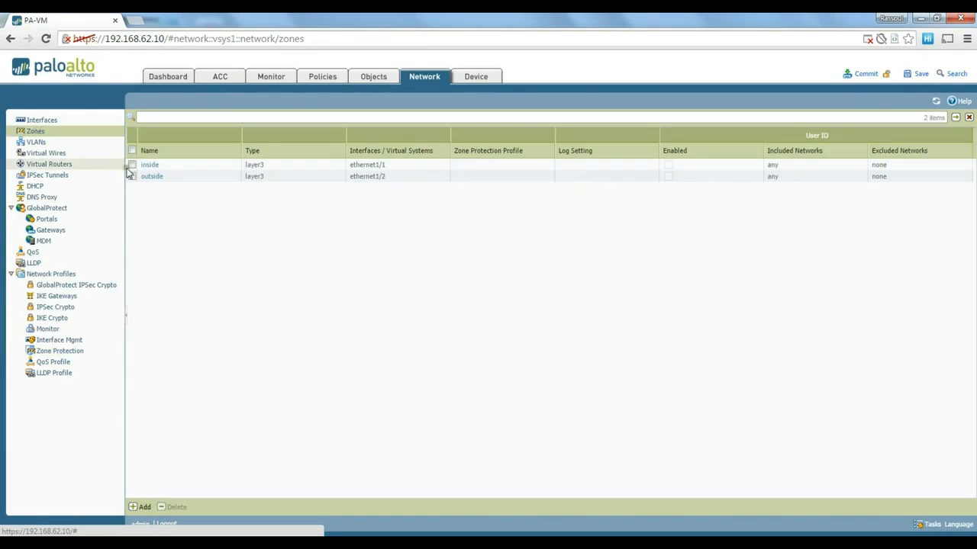
pyautogui.click(155, 178)
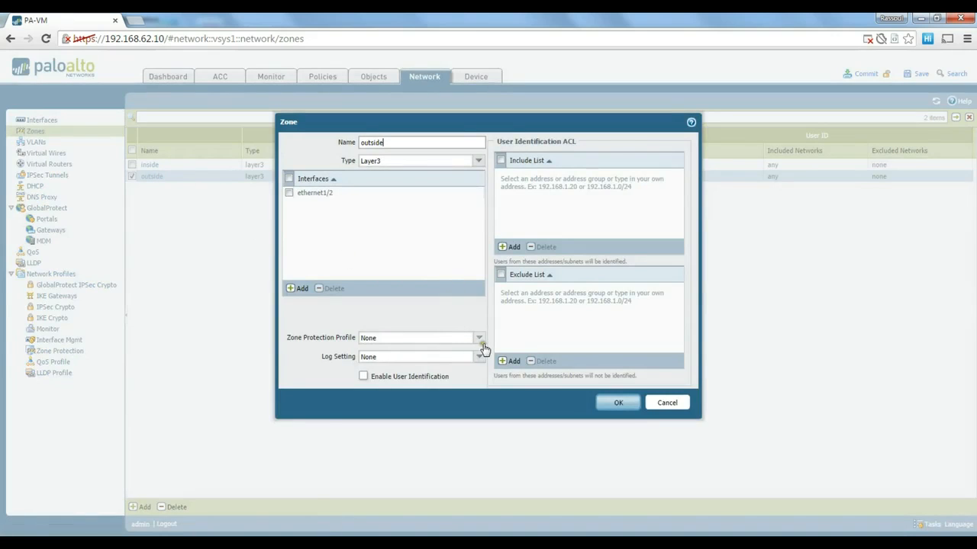
pyautogui.click(479, 338)
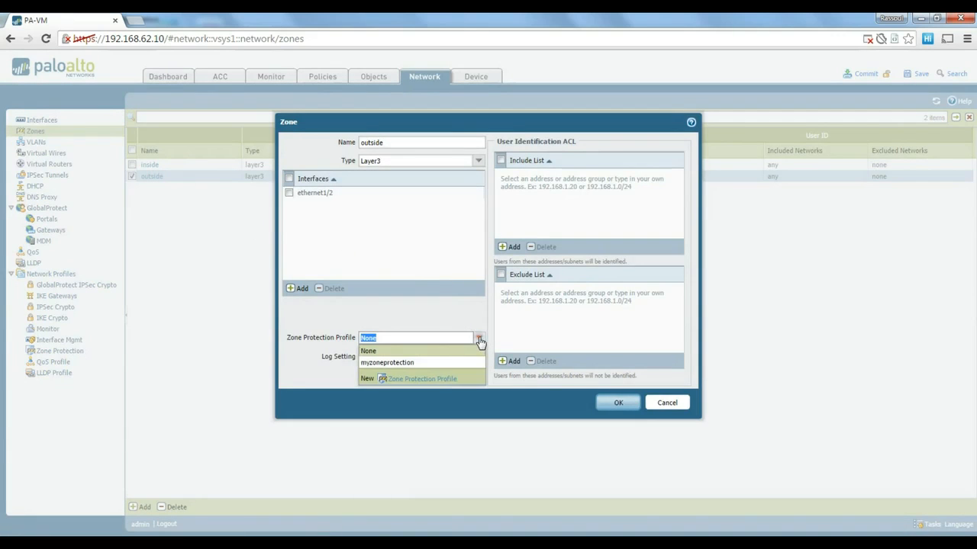
pyautogui.click(420, 363)
pyautogui.click(618, 403)
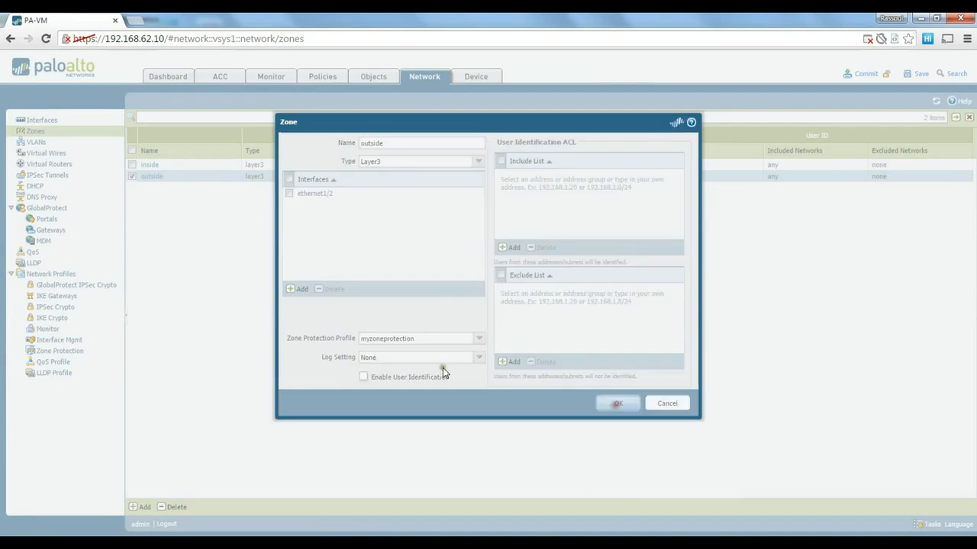
# Assign the myzoneprotection zone protection profile to the inside zone.
pyautogui.click(150, 165)
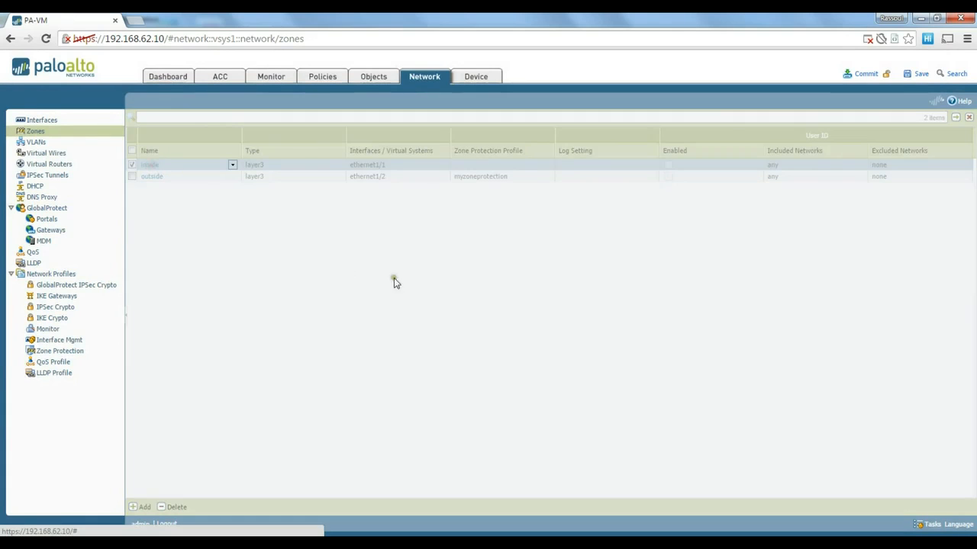
pyautogui.click(479, 338)
pyautogui.click(424, 364)
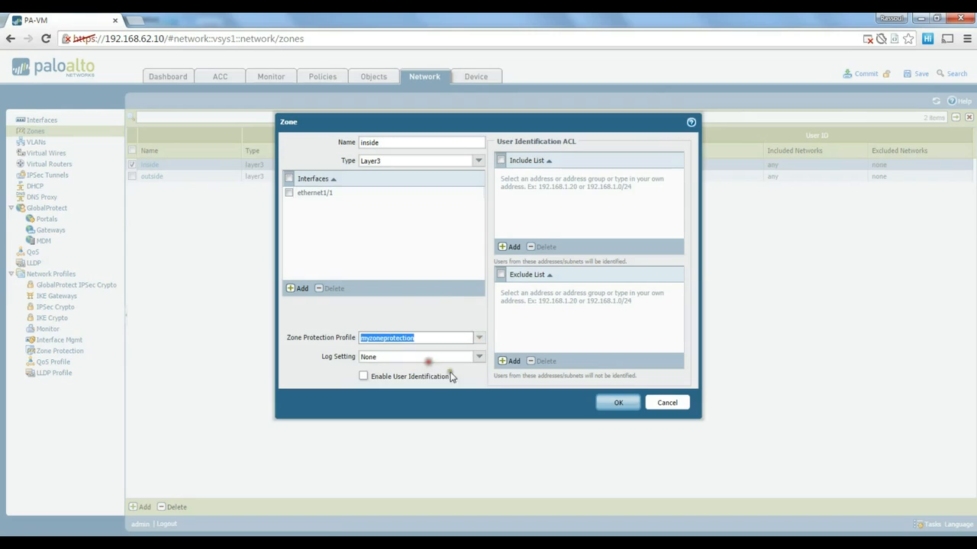
pyautogui.click(617, 402)
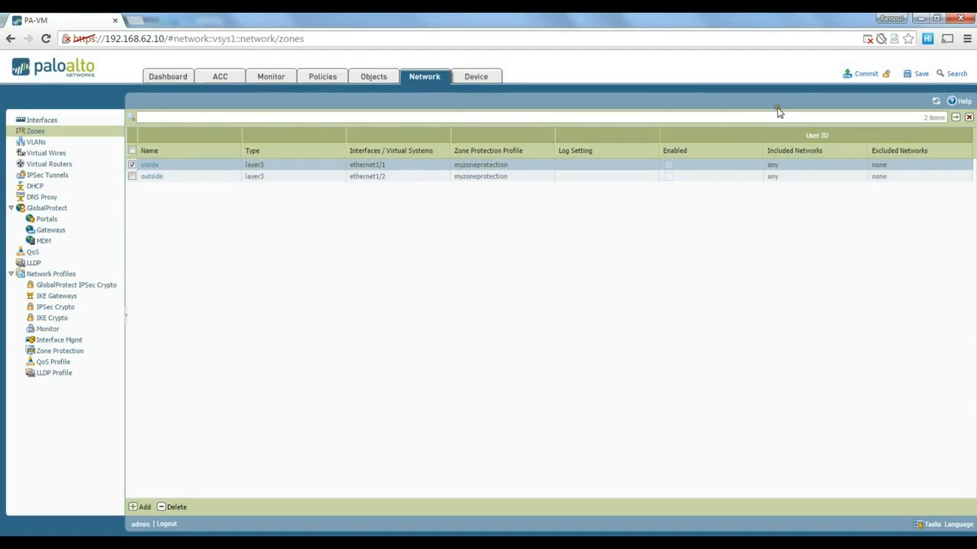
# Commit the configuration to the firewall and close the successful commit result.
pyautogui.click(866, 75)
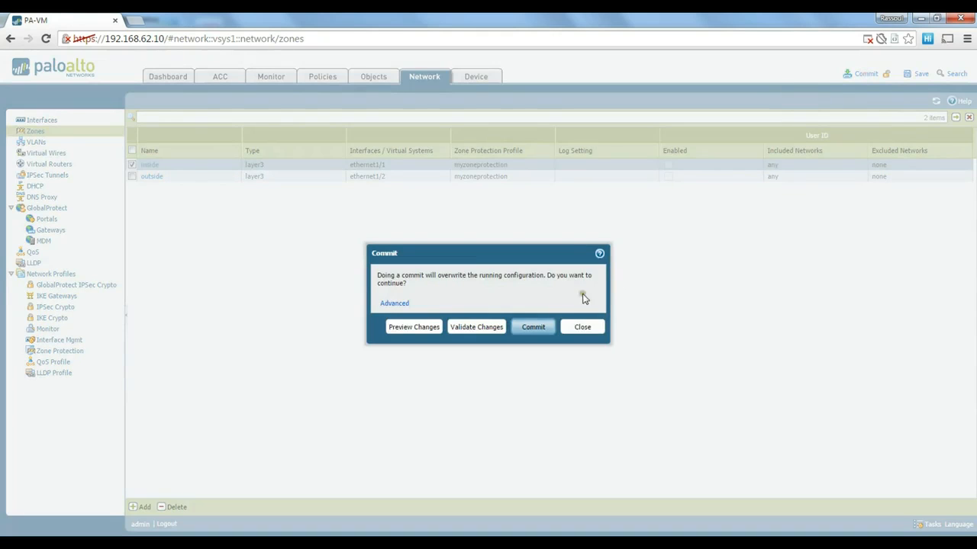
pyautogui.click(524, 323)
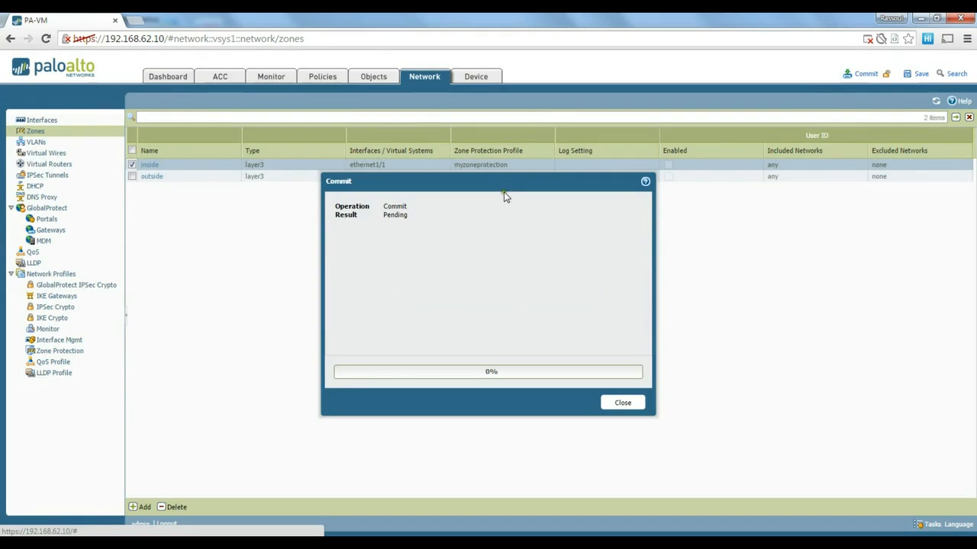
pyautogui.moveTo(503, 192); pyautogui.dragTo(507, 177)
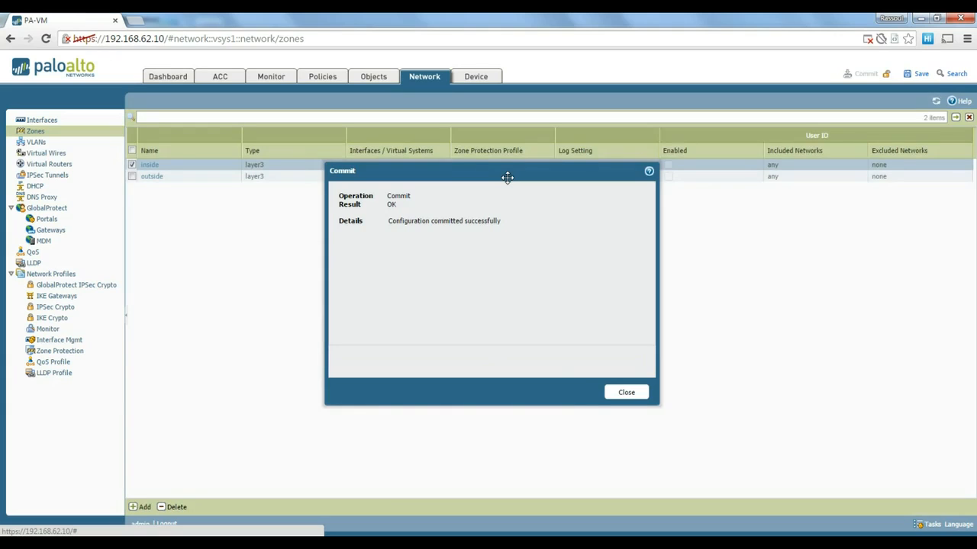
pyautogui.click(627, 394)
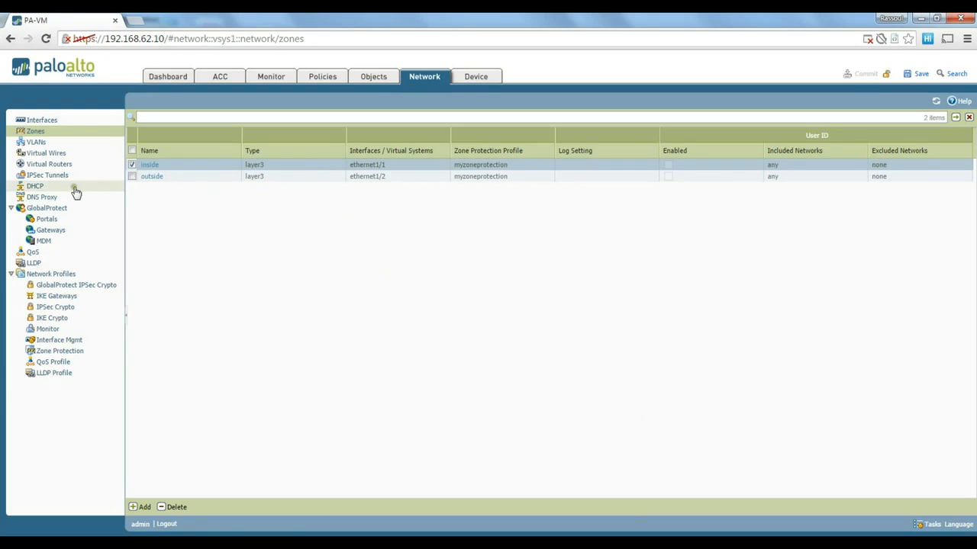
pyautogui.click(36, 186)
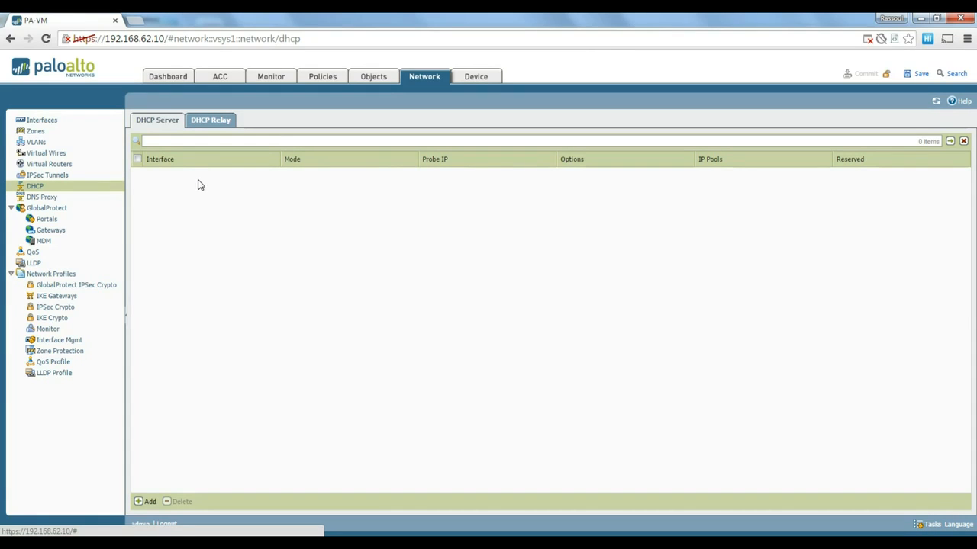
pyautogui.click(222, 122)
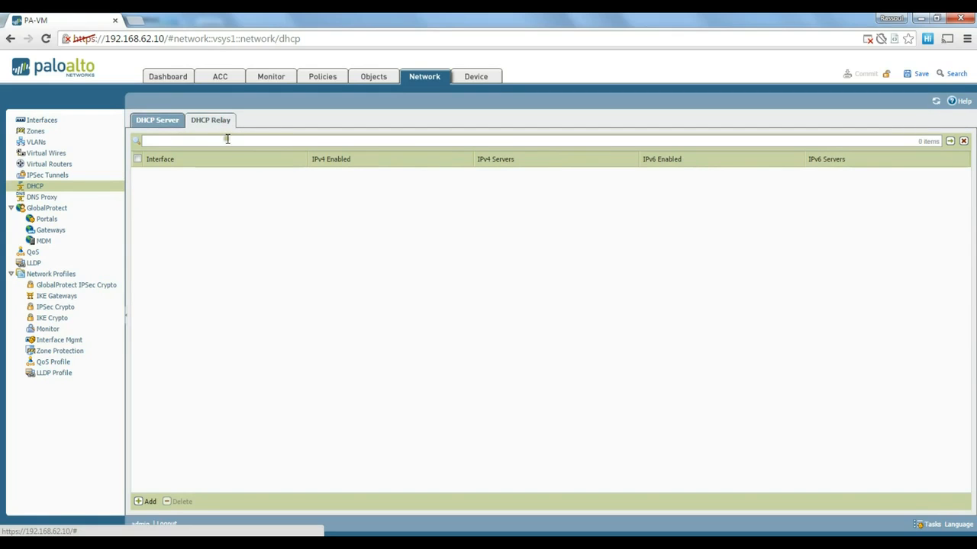
pyautogui.click(149, 122)
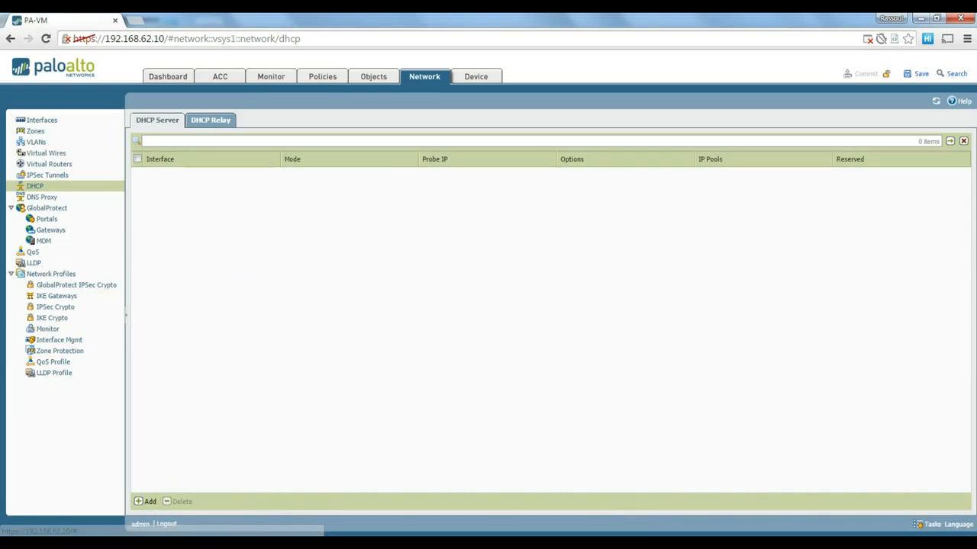
pyautogui.click(149, 502)
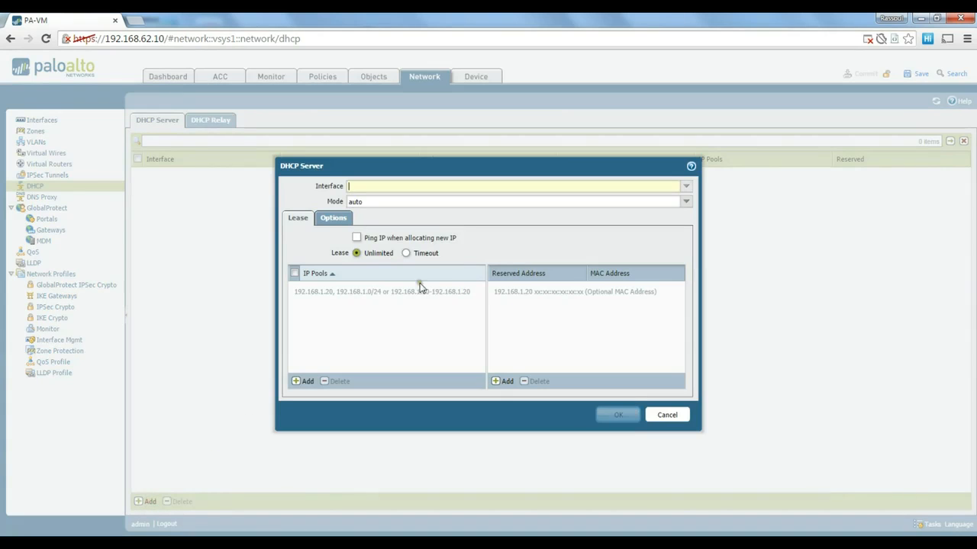
pyautogui.moveTo(430, 167); pyautogui.dragTo(421, 157)
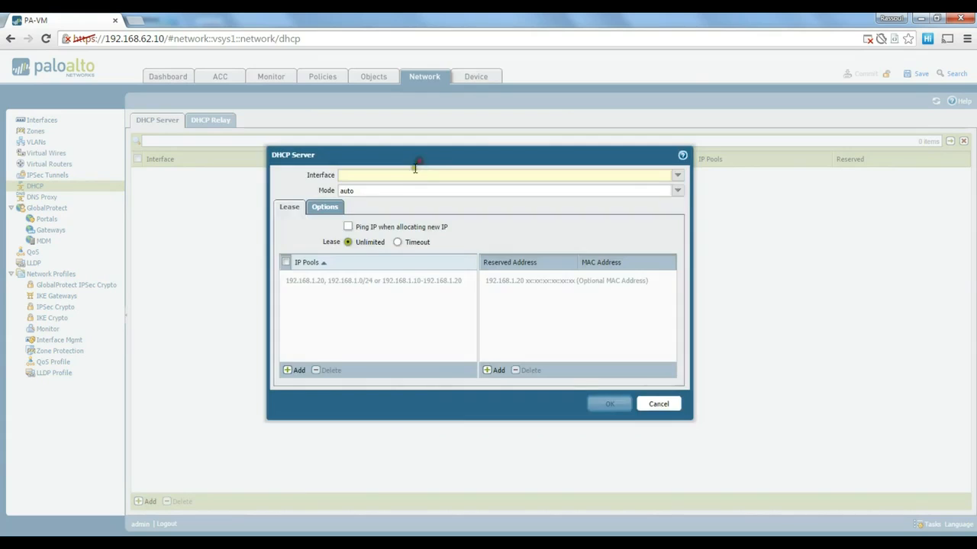
pyautogui.click(670, 177)
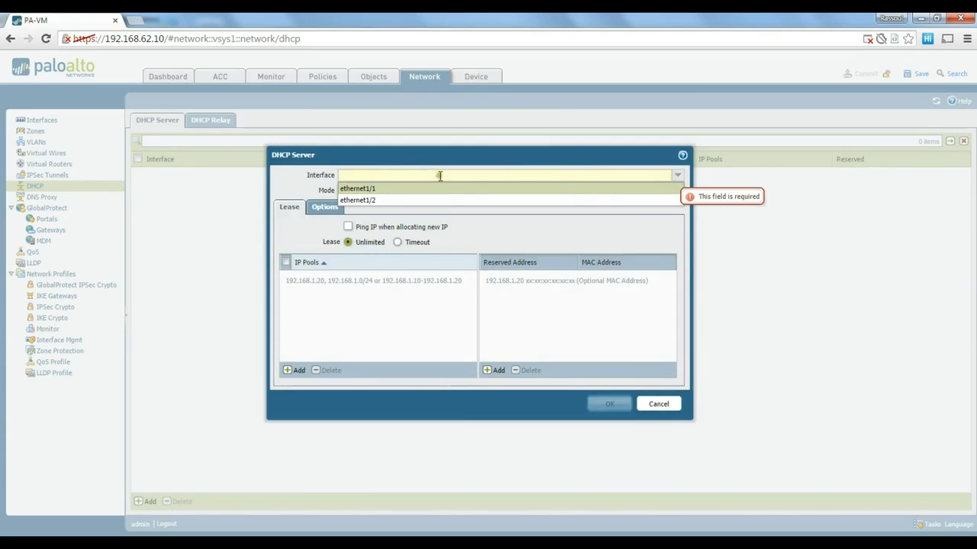
pyautogui.click(347, 195)
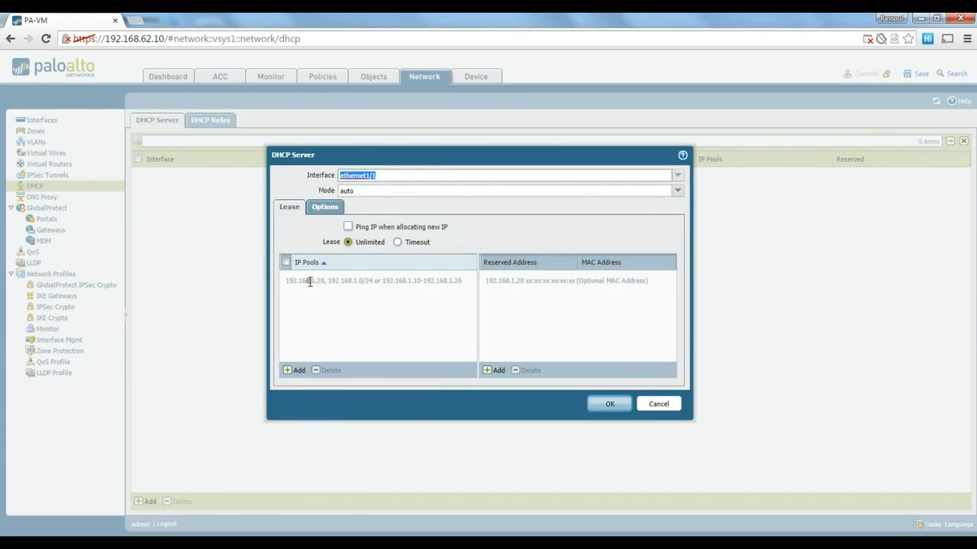
pyautogui.click(296, 370)
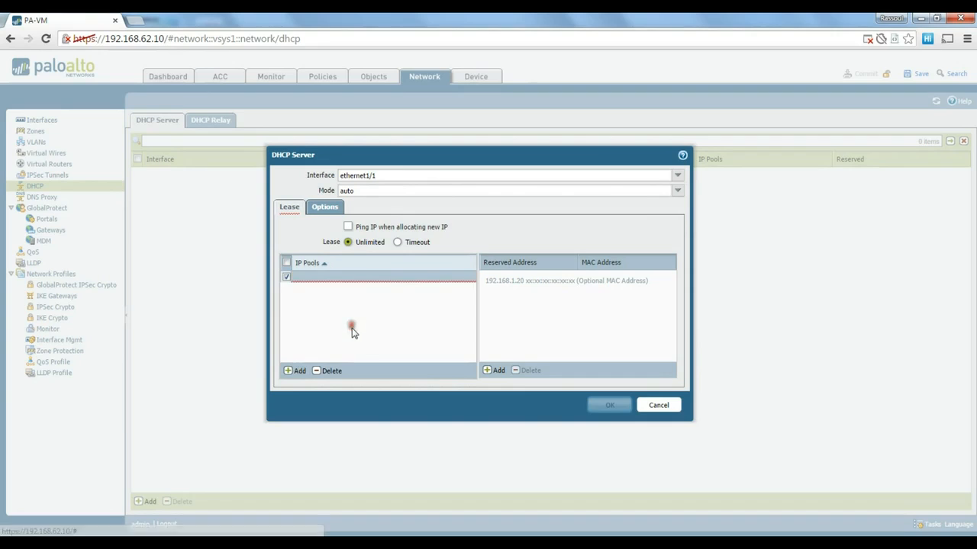
pyautogui.click(399, 281)
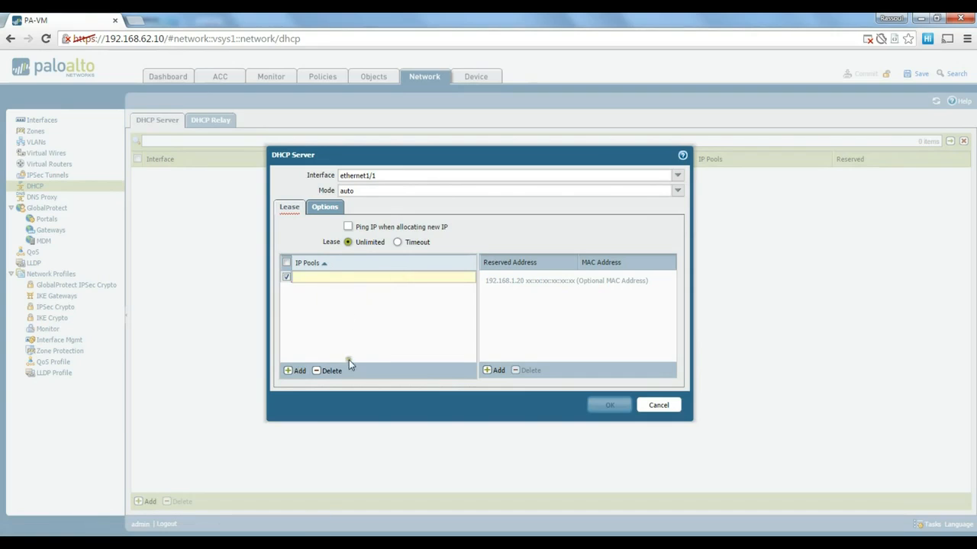
pyautogui.click(328, 348)
pyautogui.click(345, 301)
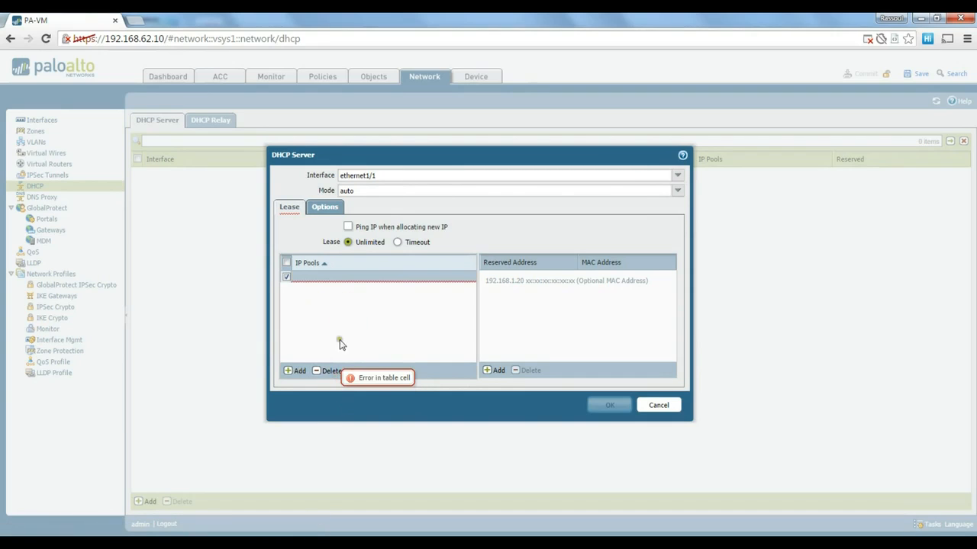
pyautogui.click(328, 370)
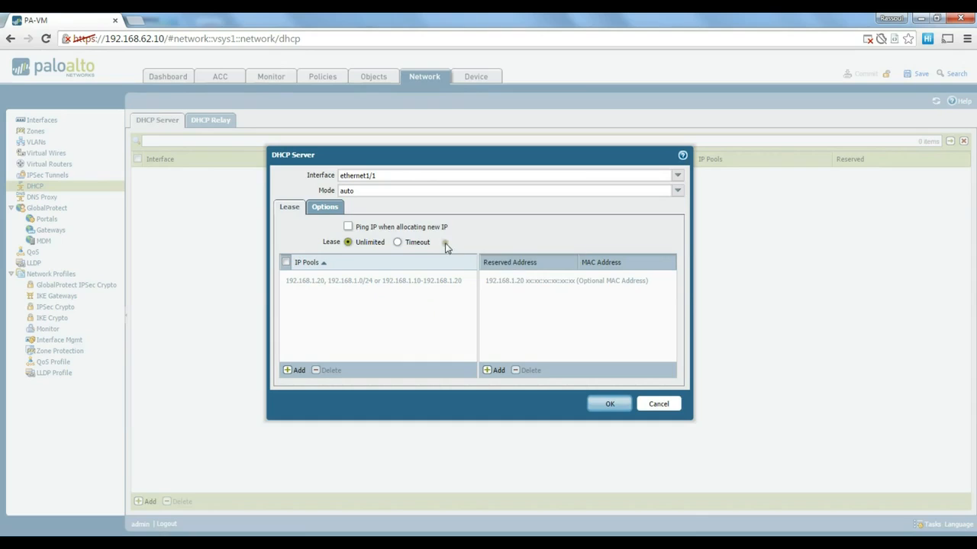
pyautogui.click(325, 207)
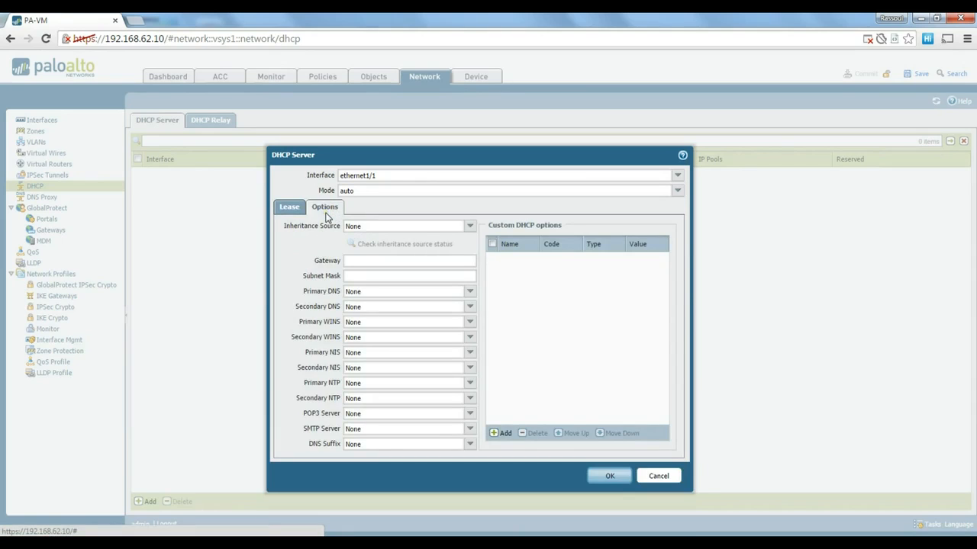
pyautogui.click(290, 207)
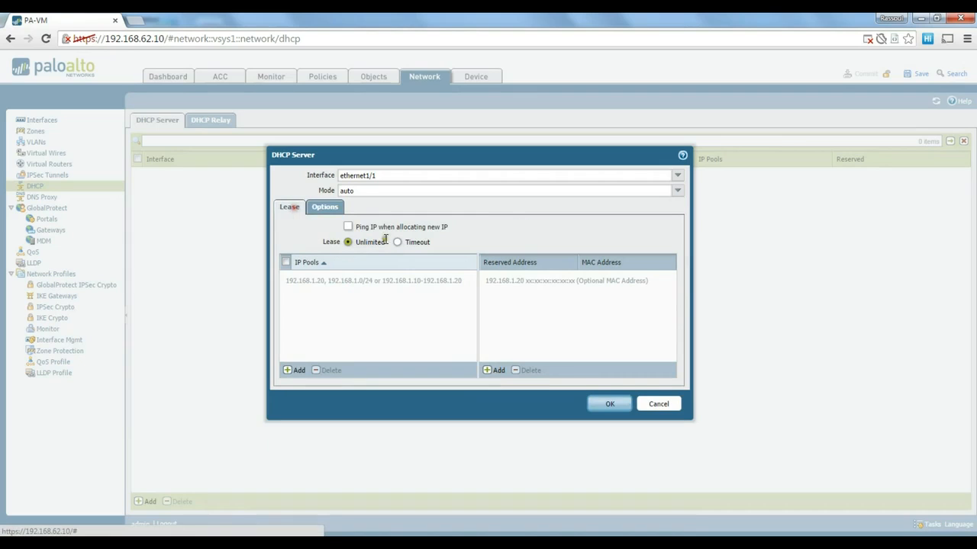
pyautogui.click(649, 404)
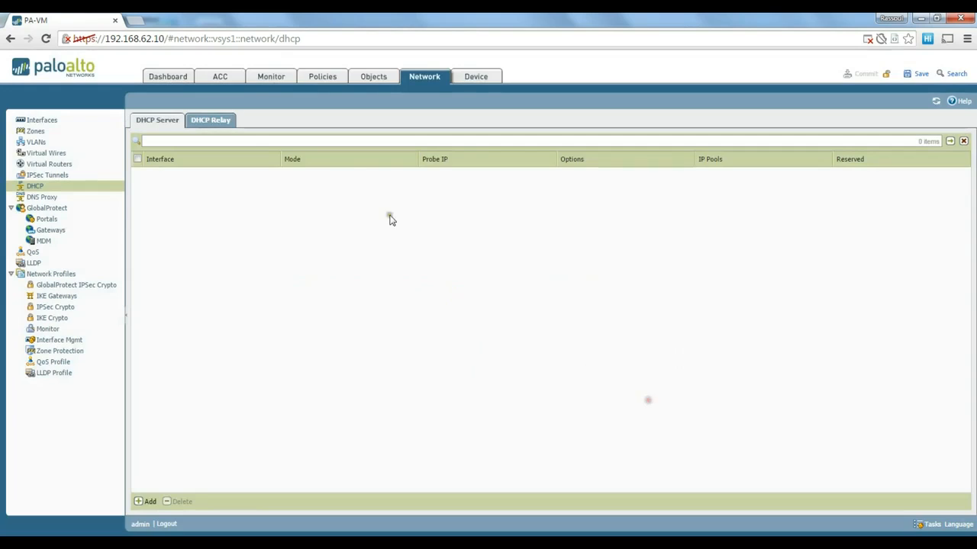
# View the empty DHCP Relay list and inspect the Add relay dialog without saving.
pyautogui.click(226, 124)
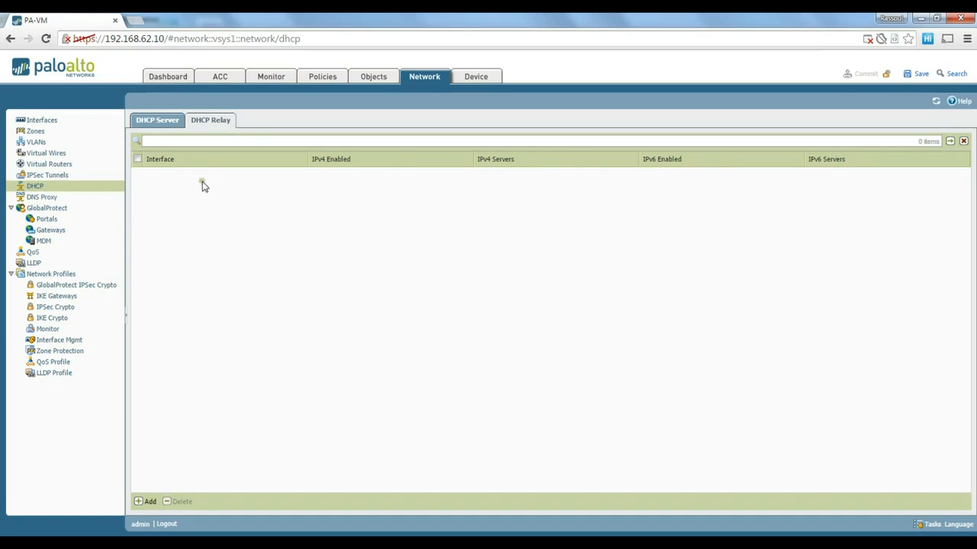
pyautogui.click(150, 501)
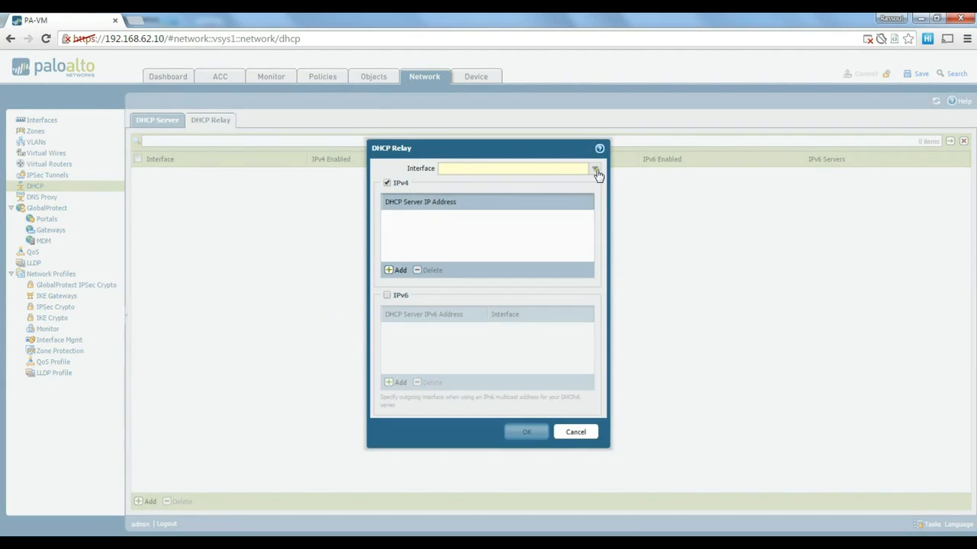
pyautogui.click(576, 433)
pyautogui.click(577, 431)
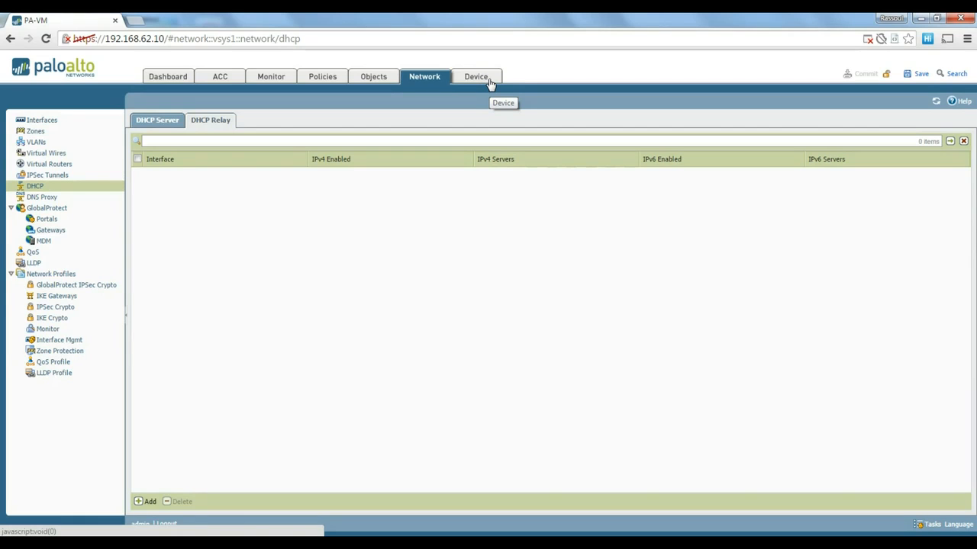
pyautogui.click(479, 81)
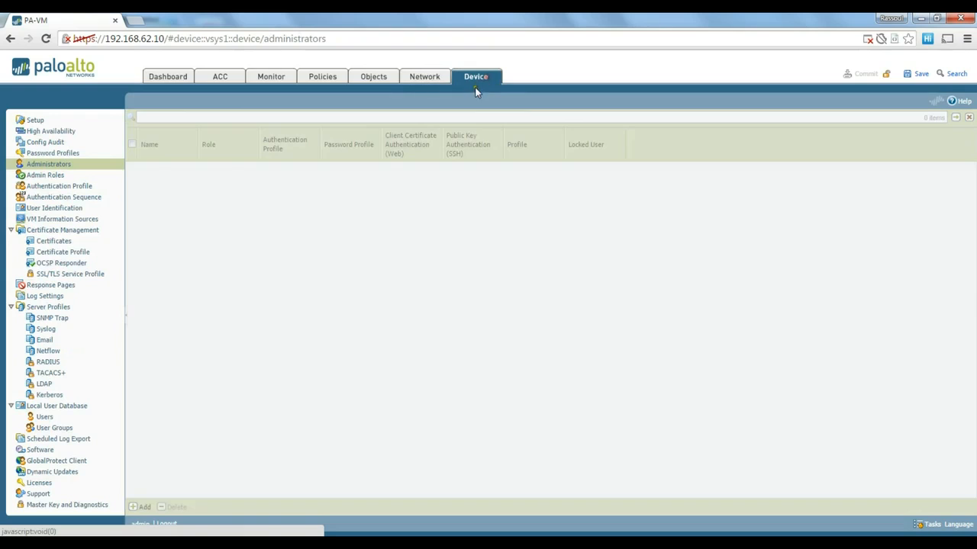
pyautogui.click(36, 121)
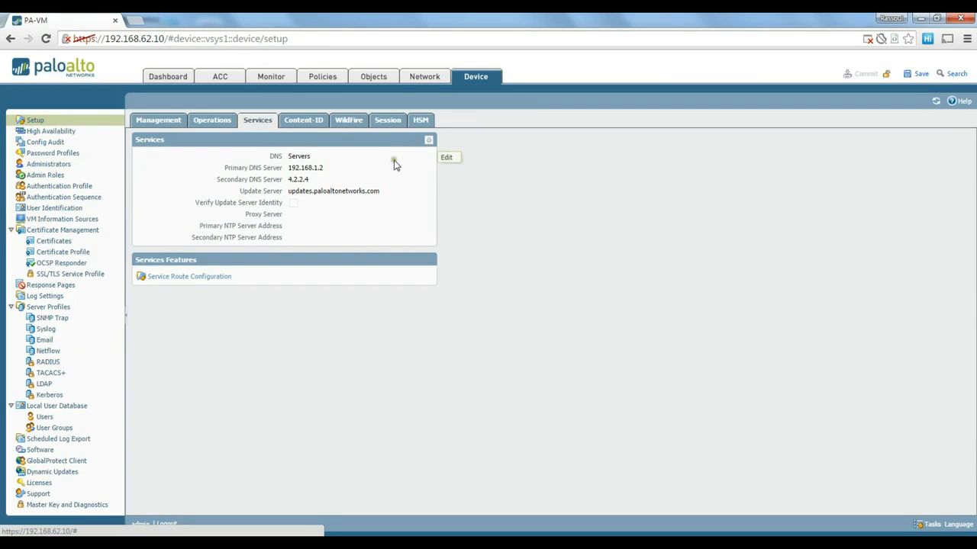
pyautogui.moveTo(329, 168); pyautogui.dragTo(290, 172)
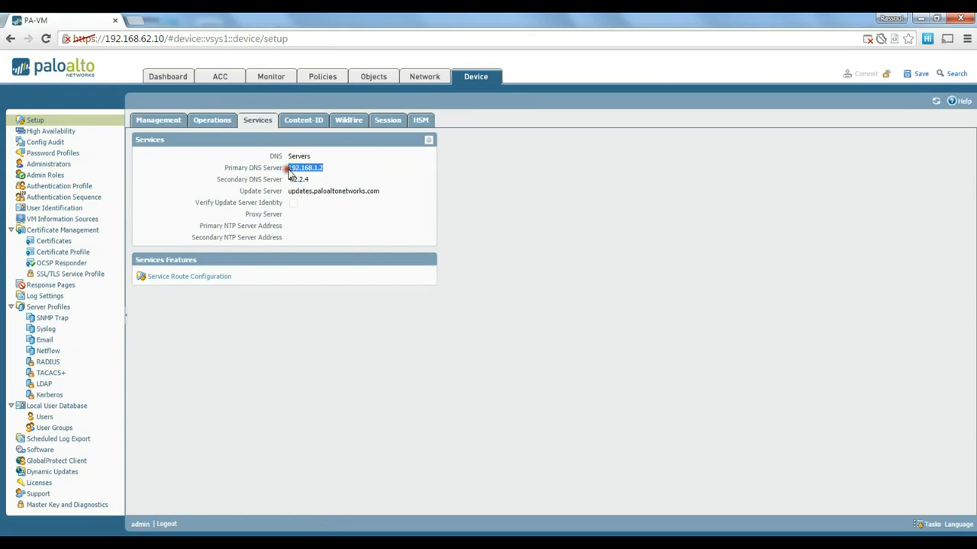
pyautogui.click(428, 139)
pyautogui.moveTo(431, 194); pyautogui.dragTo(401, 177)
pyautogui.click(339, 194)
pyautogui.click(295, 195)
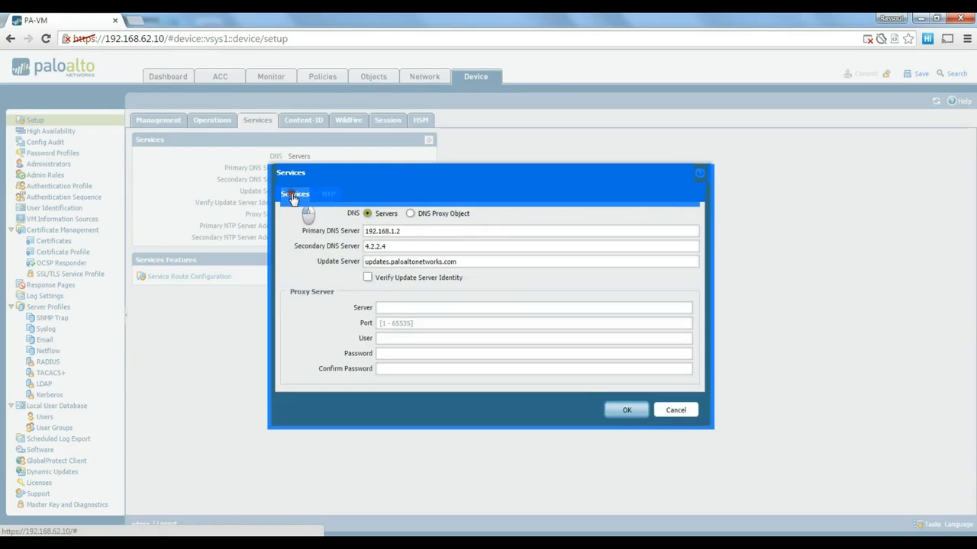
pyautogui.click(466, 183)
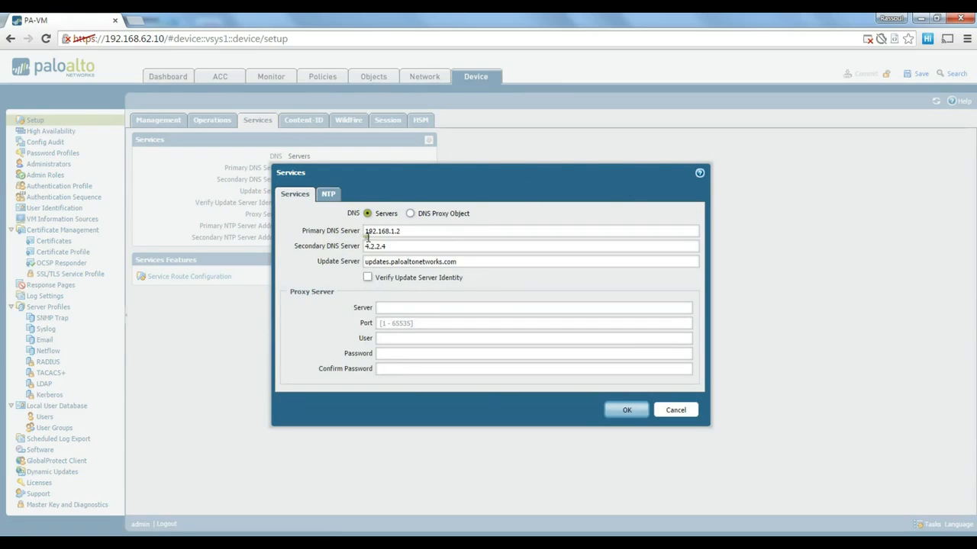
pyautogui.click(641, 410)
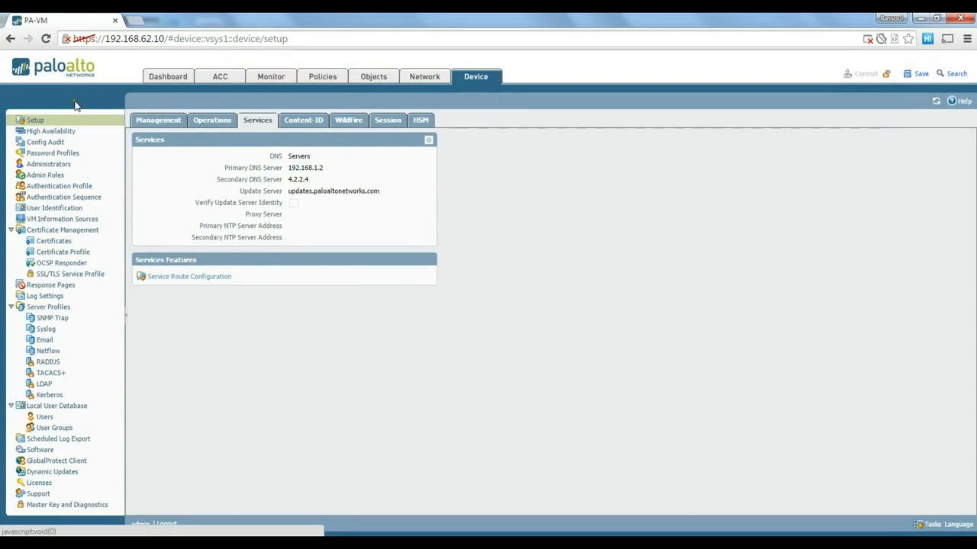
pyautogui.click(428, 139)
pyautogui.doubleClick(406, 229)
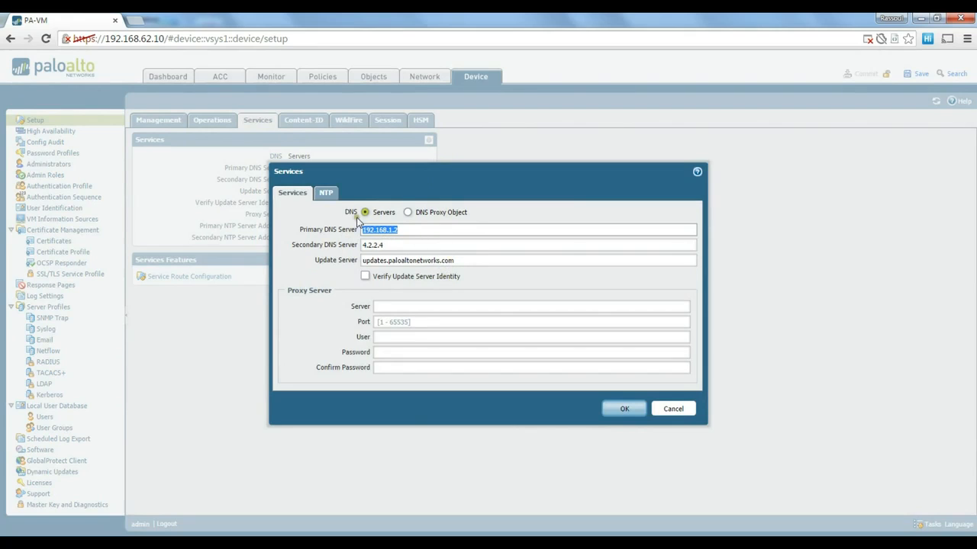
pyautogui.click(329, 196)
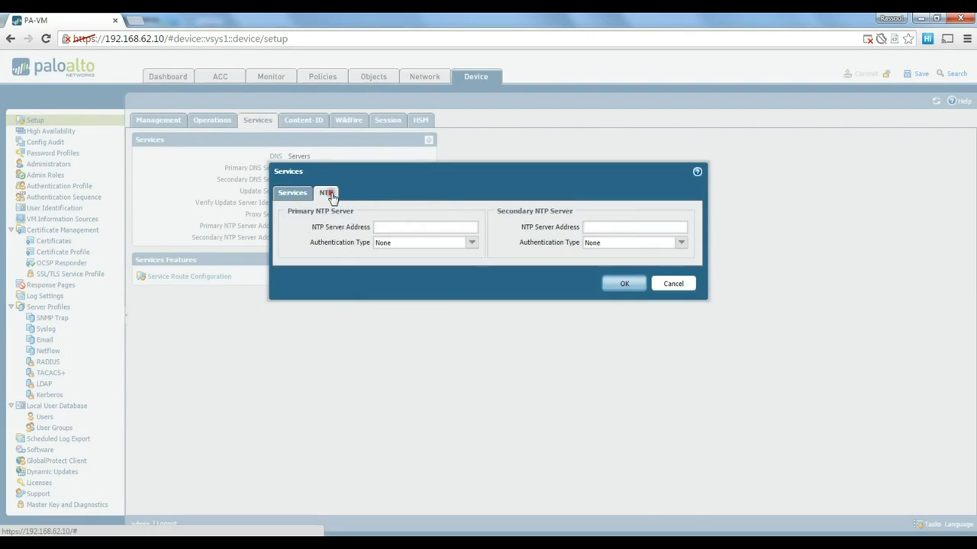
pyautogui.click(290, 196)
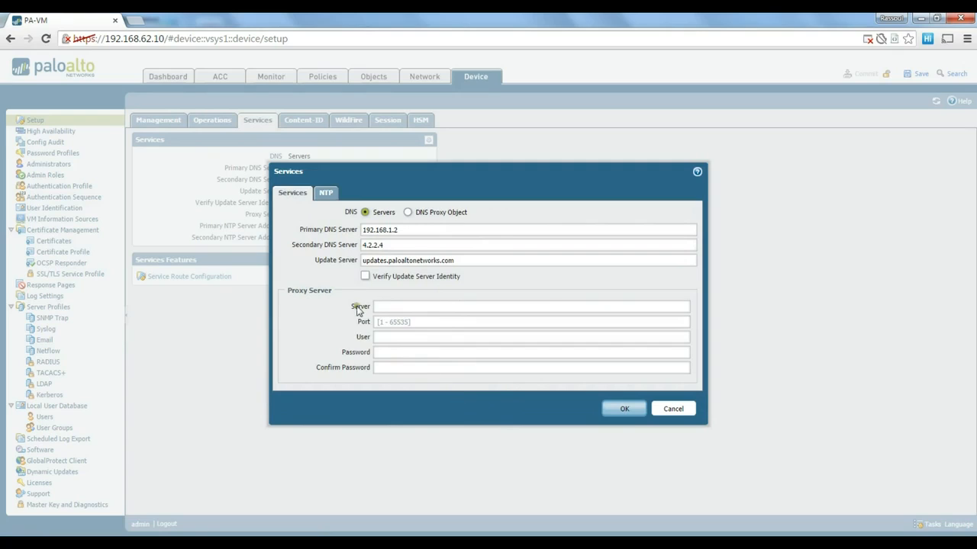
pyautogui.doubleClick(421, 232)
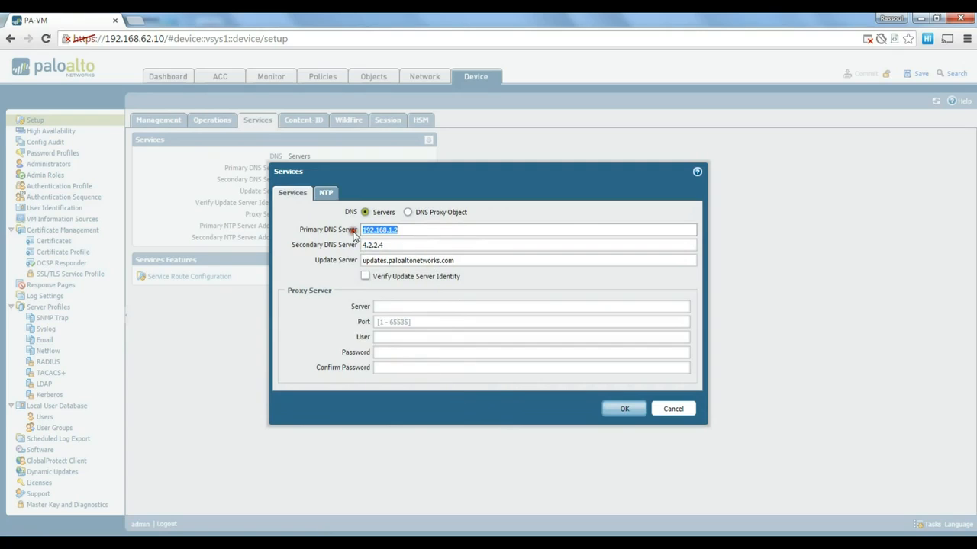
pyautogui.click(673, 409)
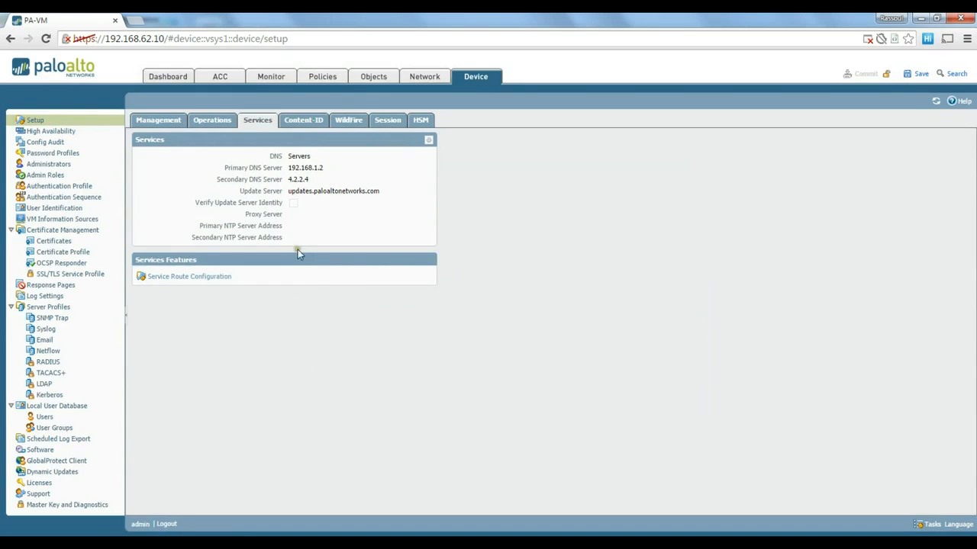
pyautogui.click(416, 84)
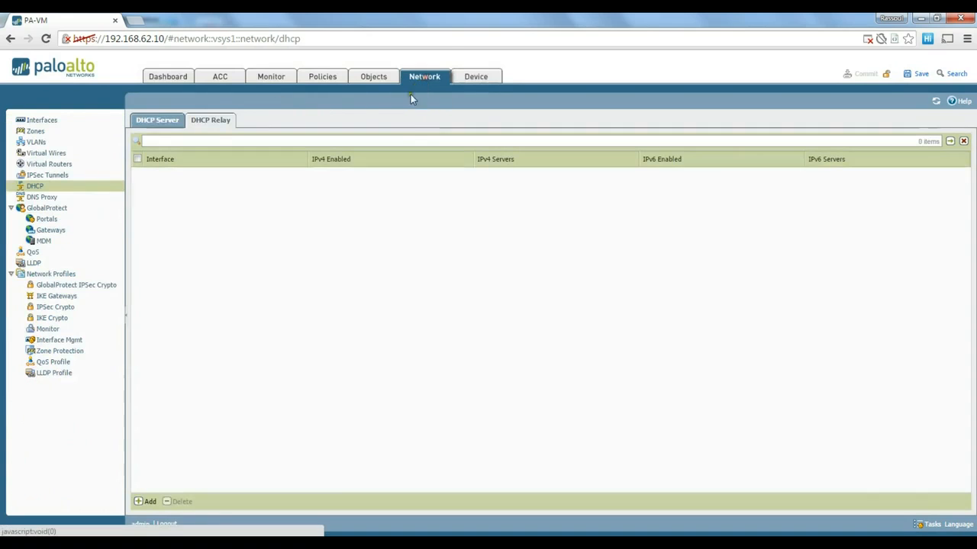